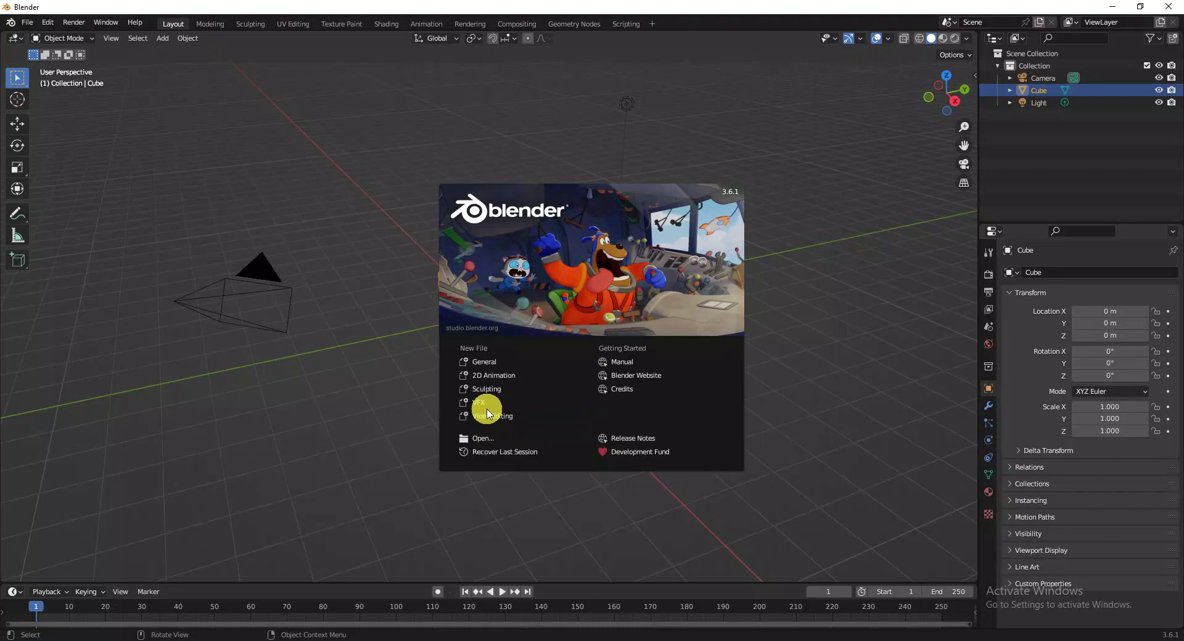
Dismiss the welcome screen and start a new General file with the default cube, camera and light.
{"action": "left_click", "coordinate": [490, 361]}
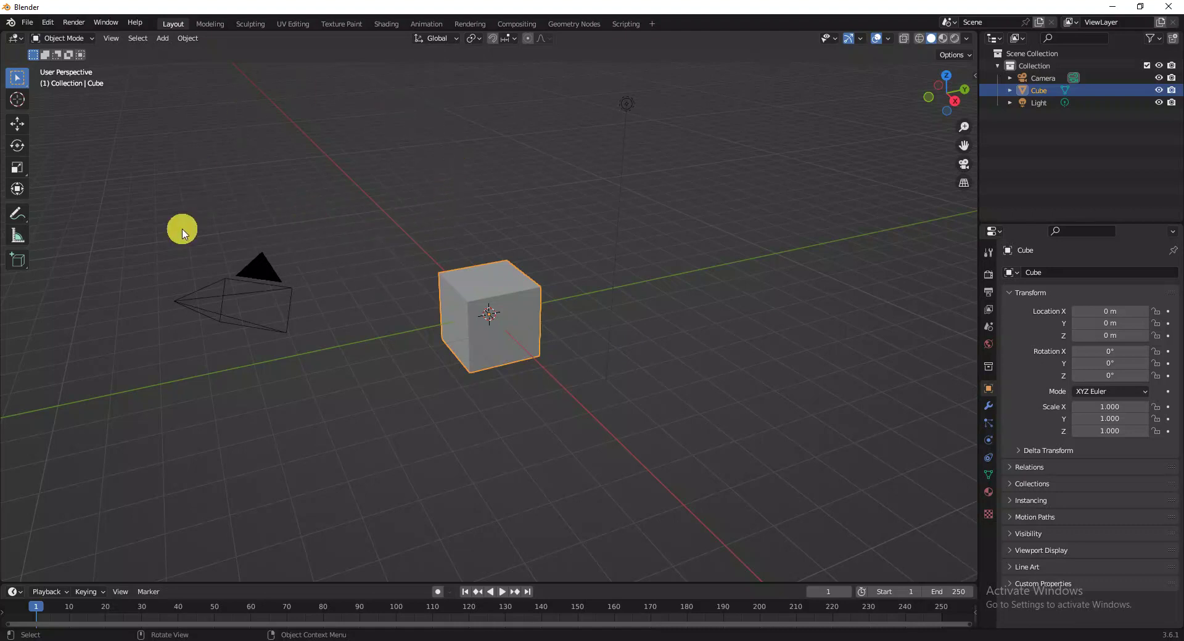
{"action": "left_click", "coordinate": [257, 287]}
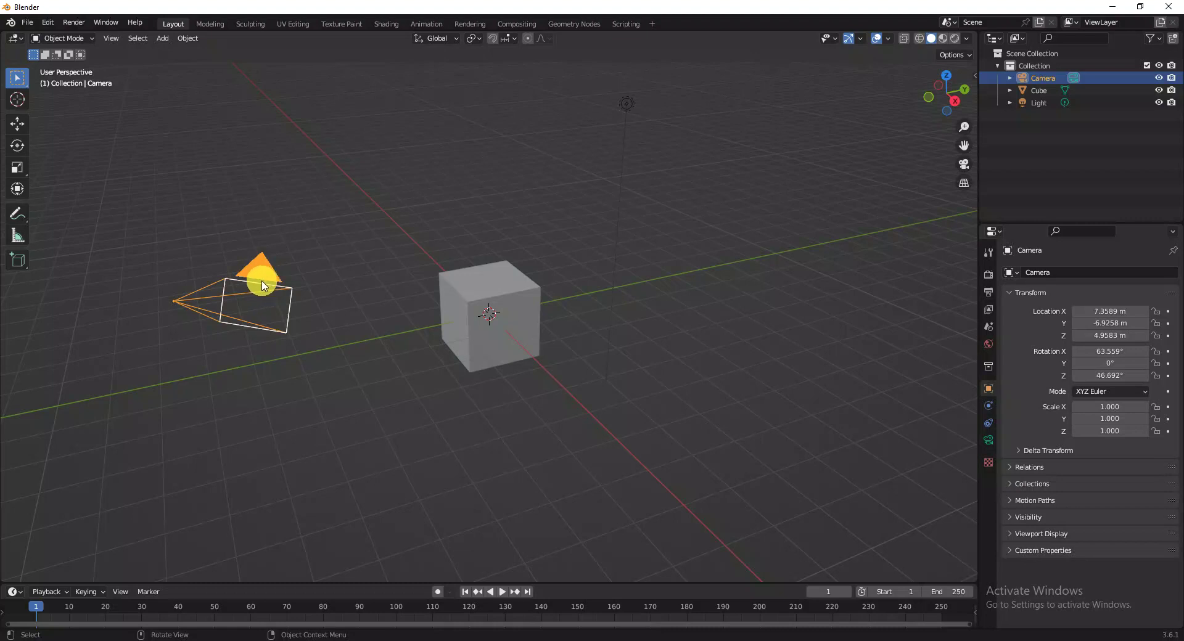
{"action": "left_click", "coordinate": [495, 288]}
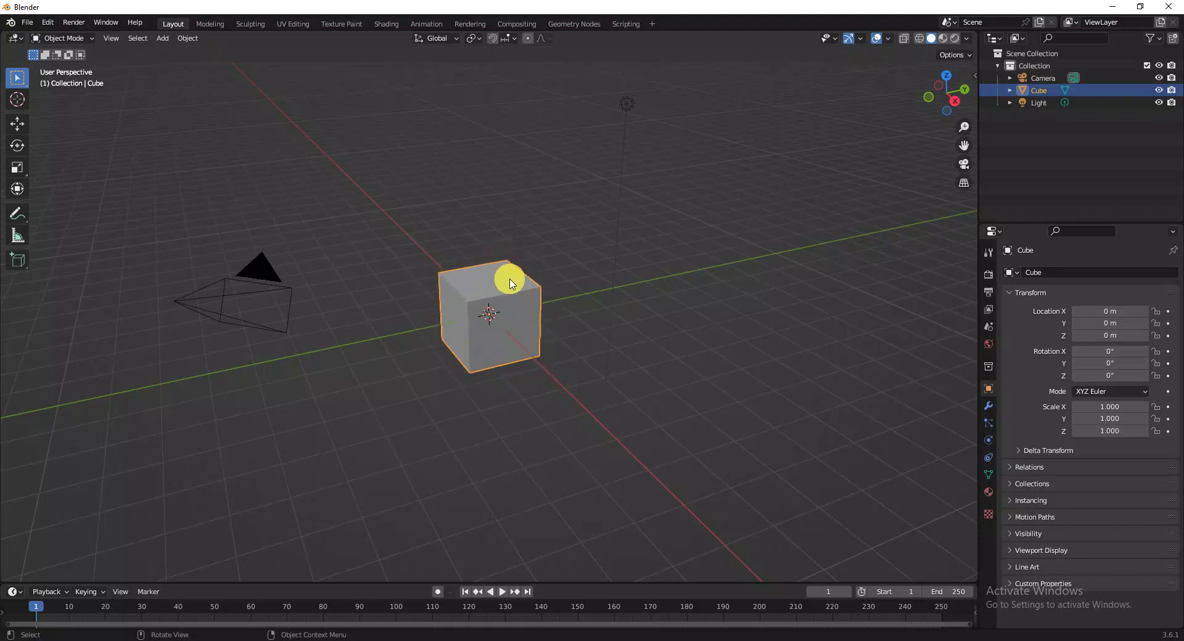
{"action": "left_click", "coordinate": [258, 266]}
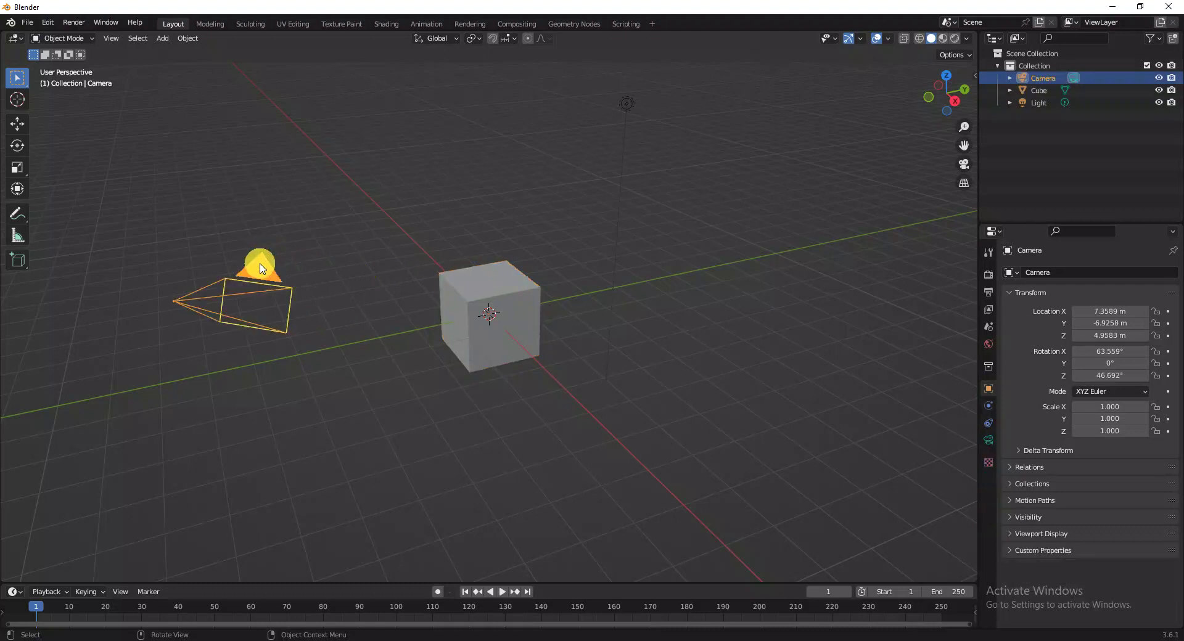
{"action": "left_click", "coordinate": [469, 279]}
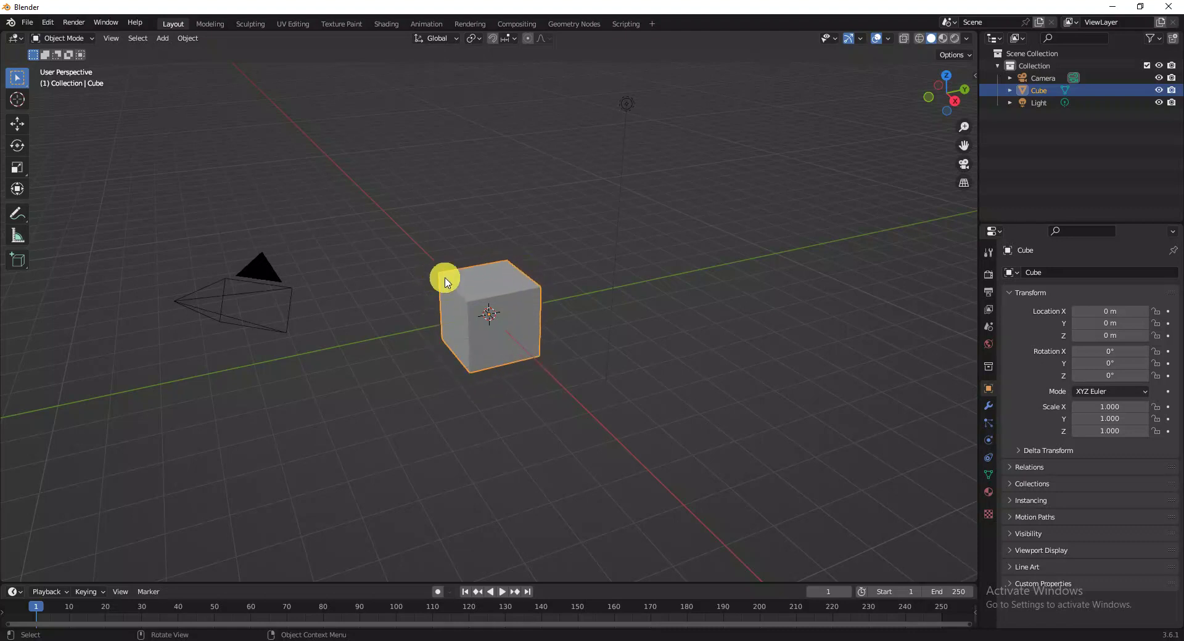
{"action": "left_click", "coordinate": [259, 270]}
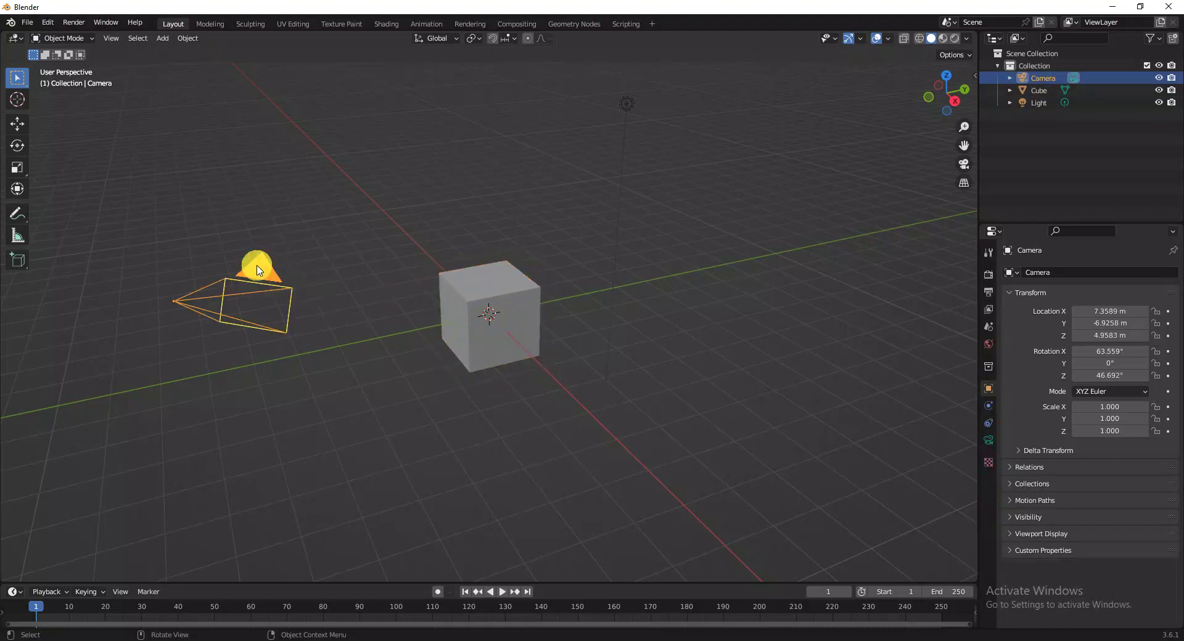
{"action": "left_click", "coordinate": [505, 284]}
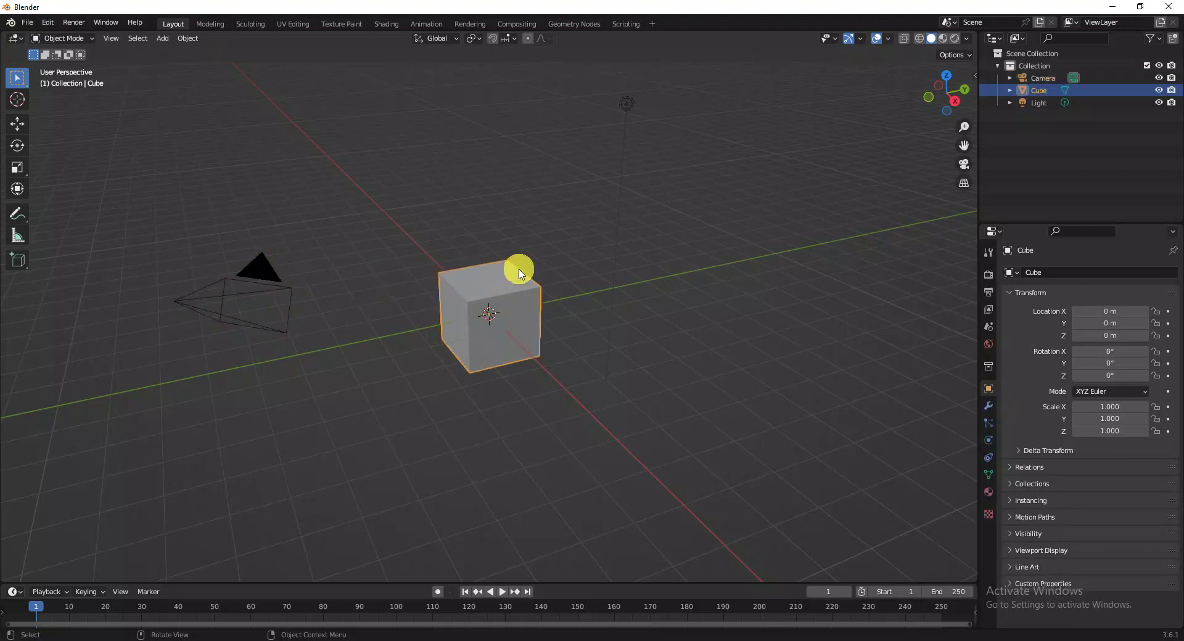
{"action": "left_click", "coordinate": [631, 102]}
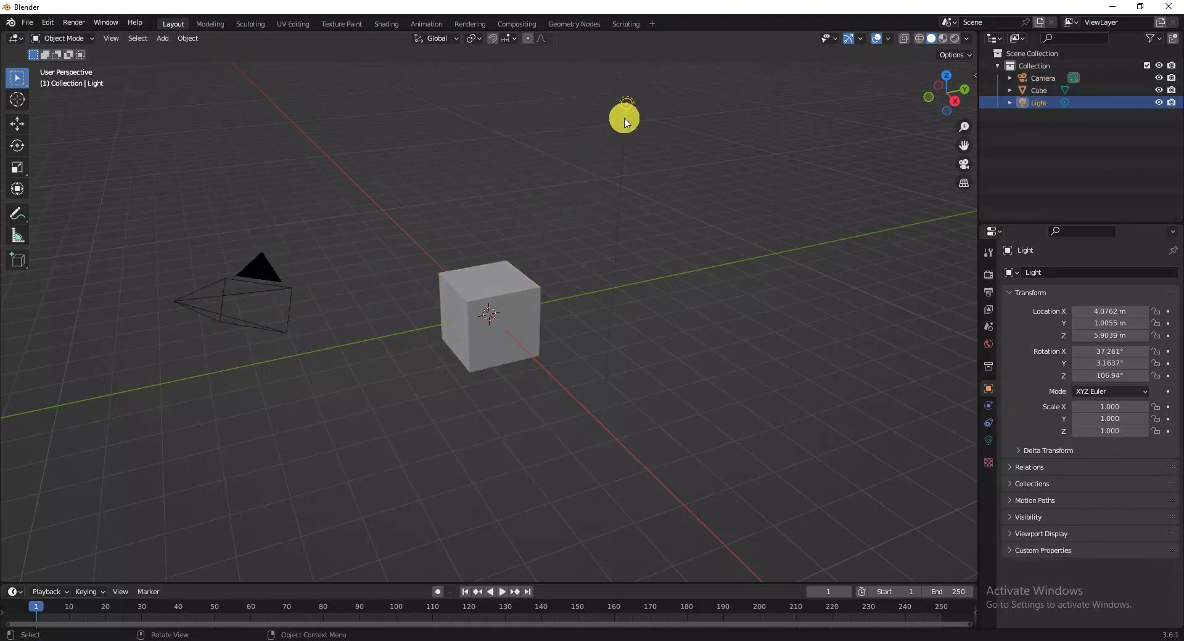
{"action": "left_click", "coordinate": [498, 280]}
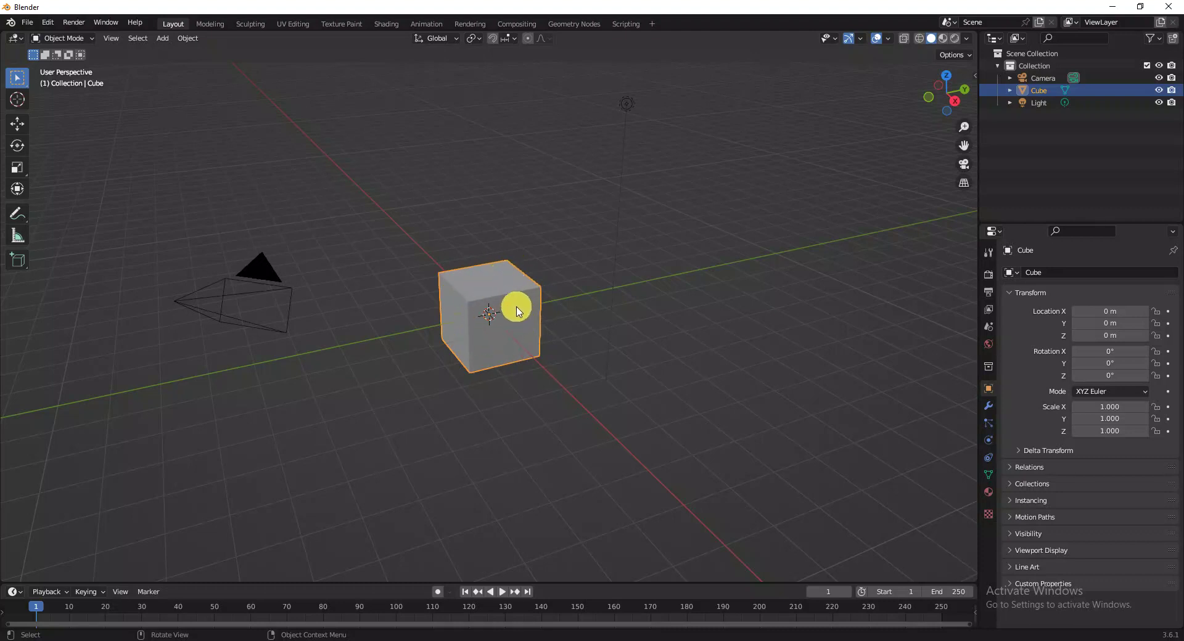
Move the cube up to the upper left, then abandon a second move.
{"action": "key", "text": "g"}
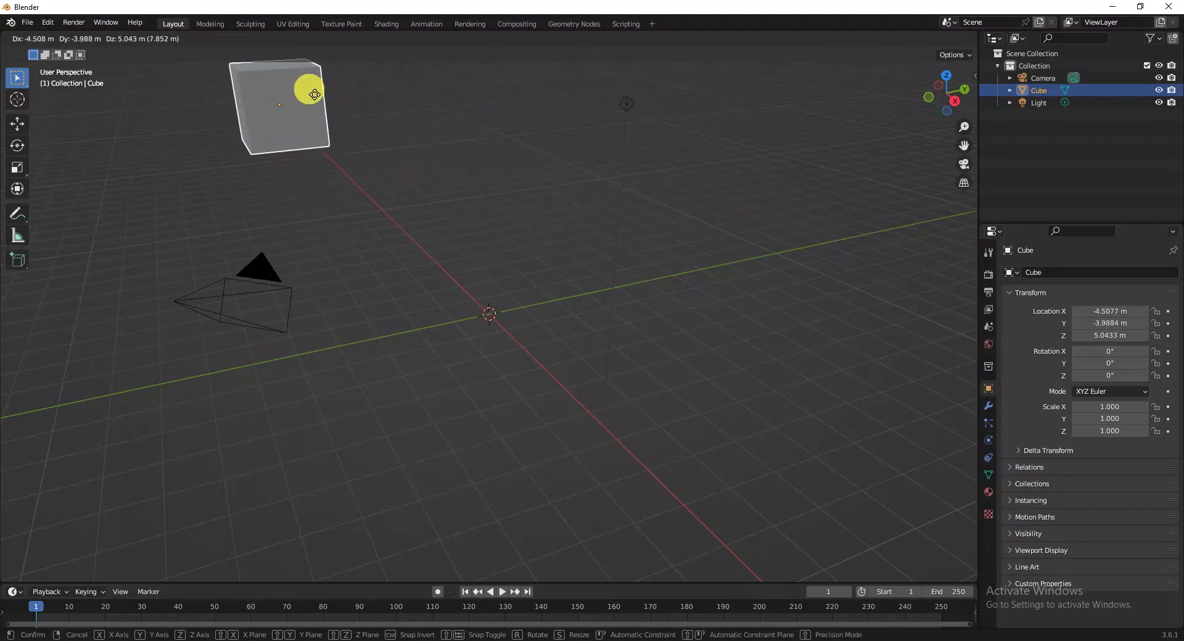
{"action": "left_click", "coordinate": [310, 90]}
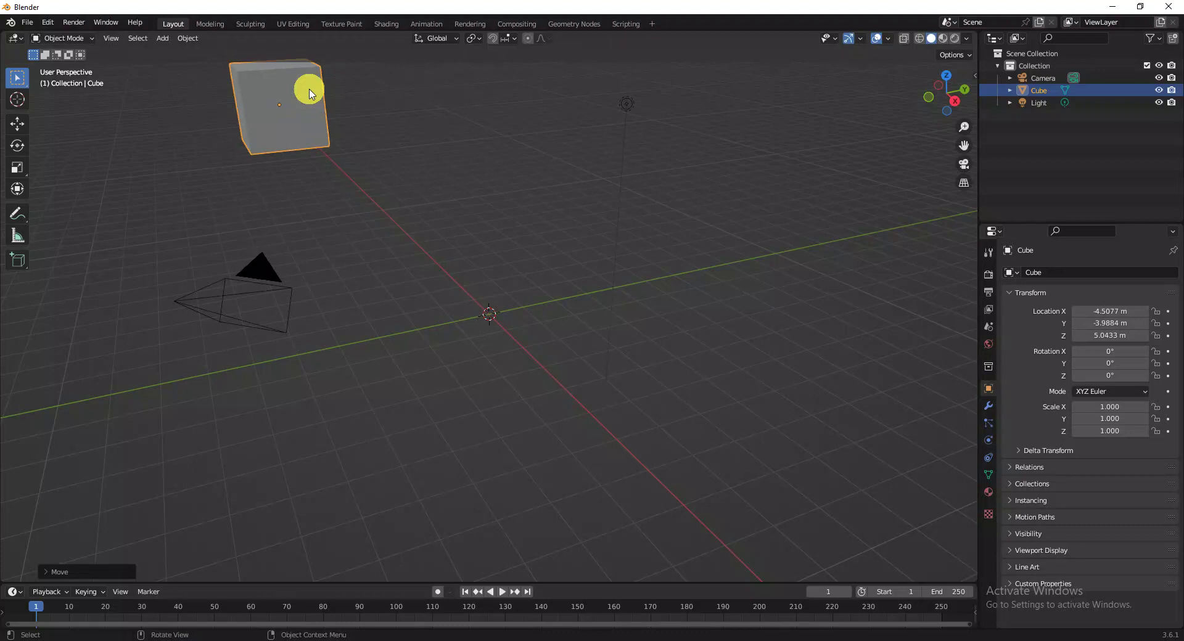
{"action": "key", "text": "g"}
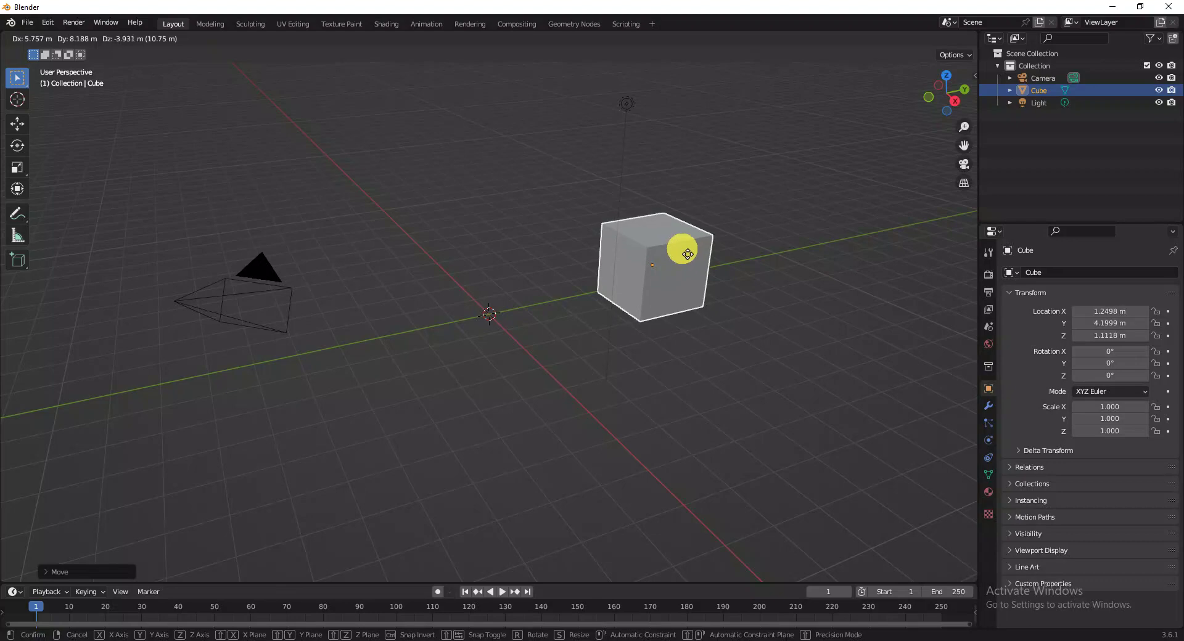
{"action": "right_click", "coordinate": [683, 250]}
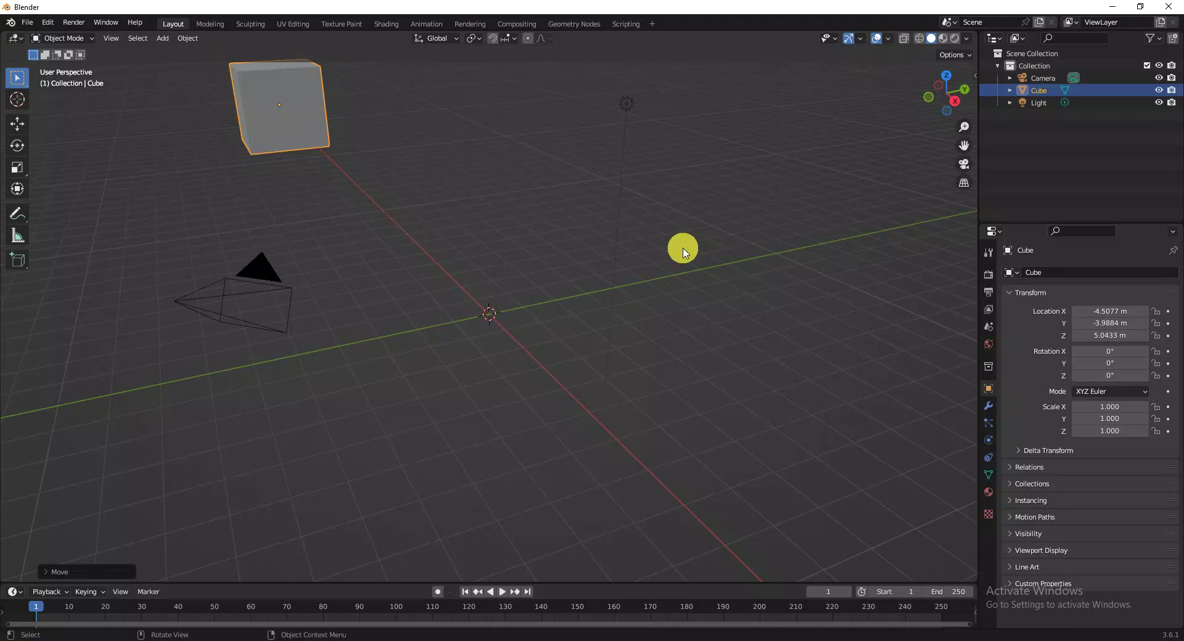
Reposition the cube beside the grid centre at about X 0.45, Y 2.03, Z 0.82 m.
{"action": "key", "text": "g"}
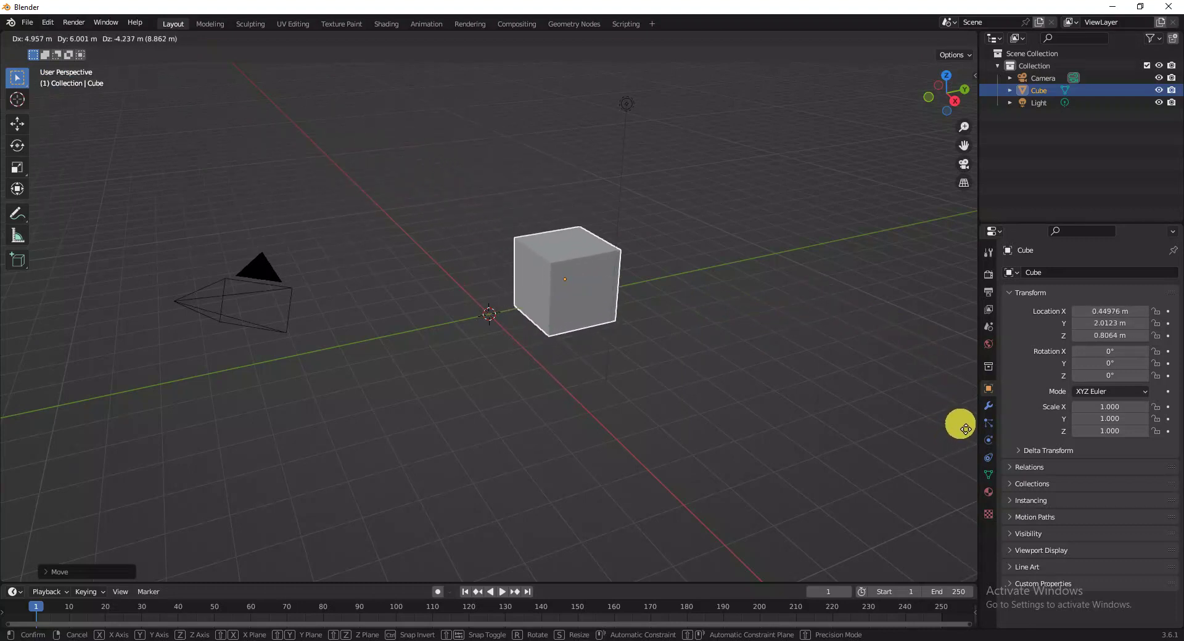
{"action": "left_click", "coordinate": [966, 430]}
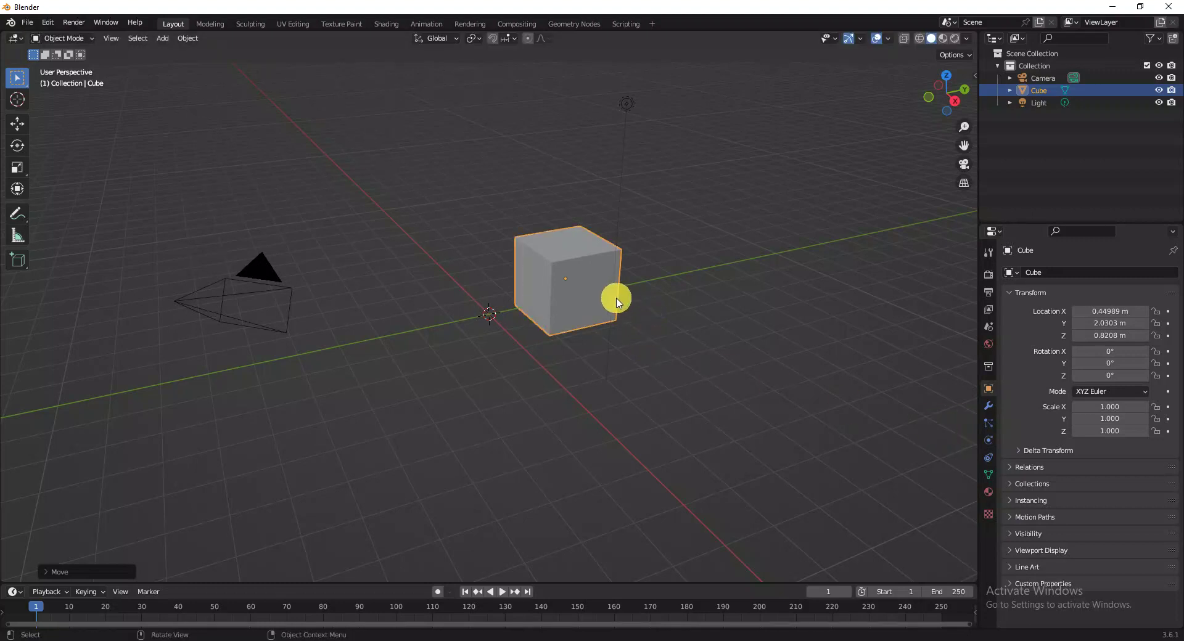
{"action": "key", "text": "g"}
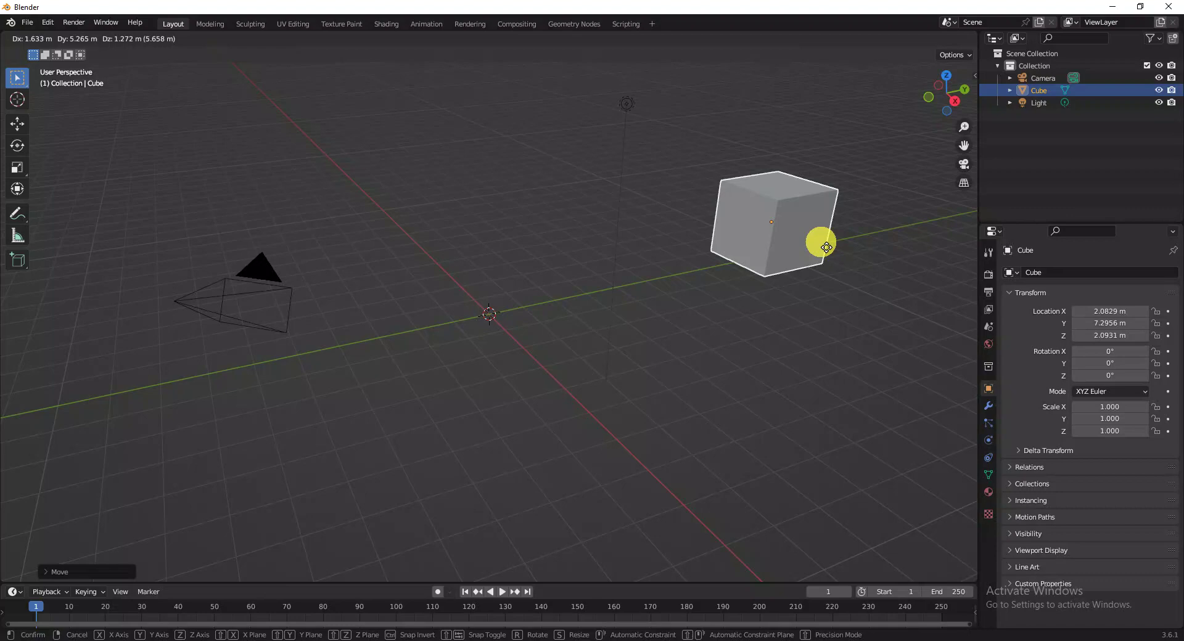
{"action": "right_click", "coordinate": [820, 241]}
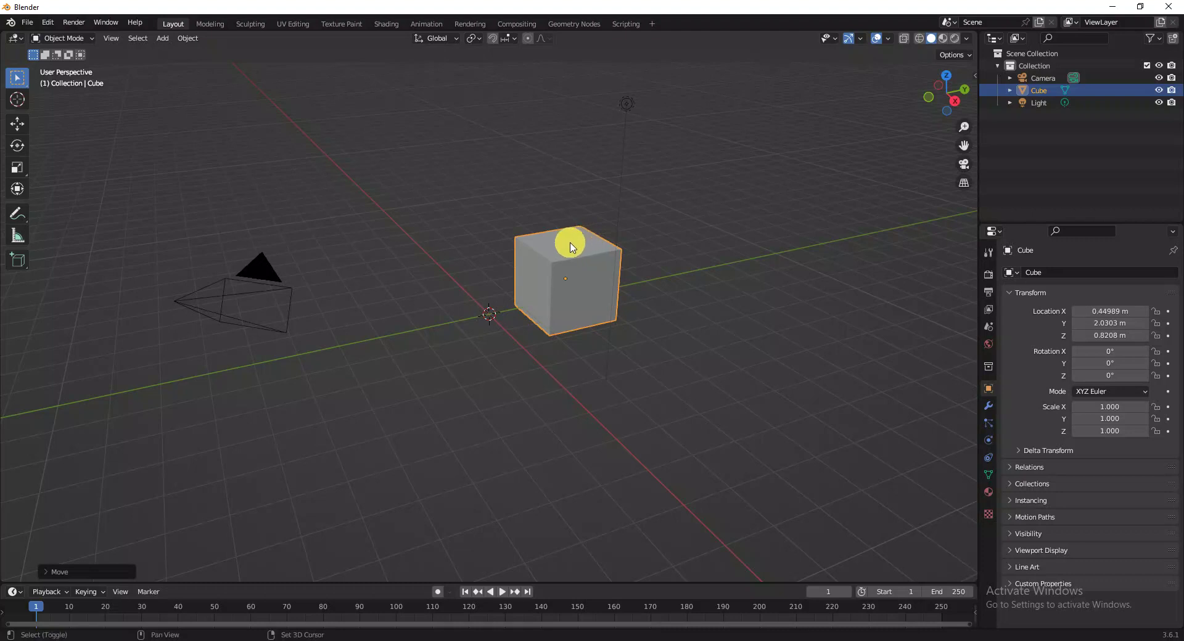
Try moving the camera with the cube, then cancel and deselect everything.
{"action": "left_click", "coordinate": [257, 270], "text": "shift"}
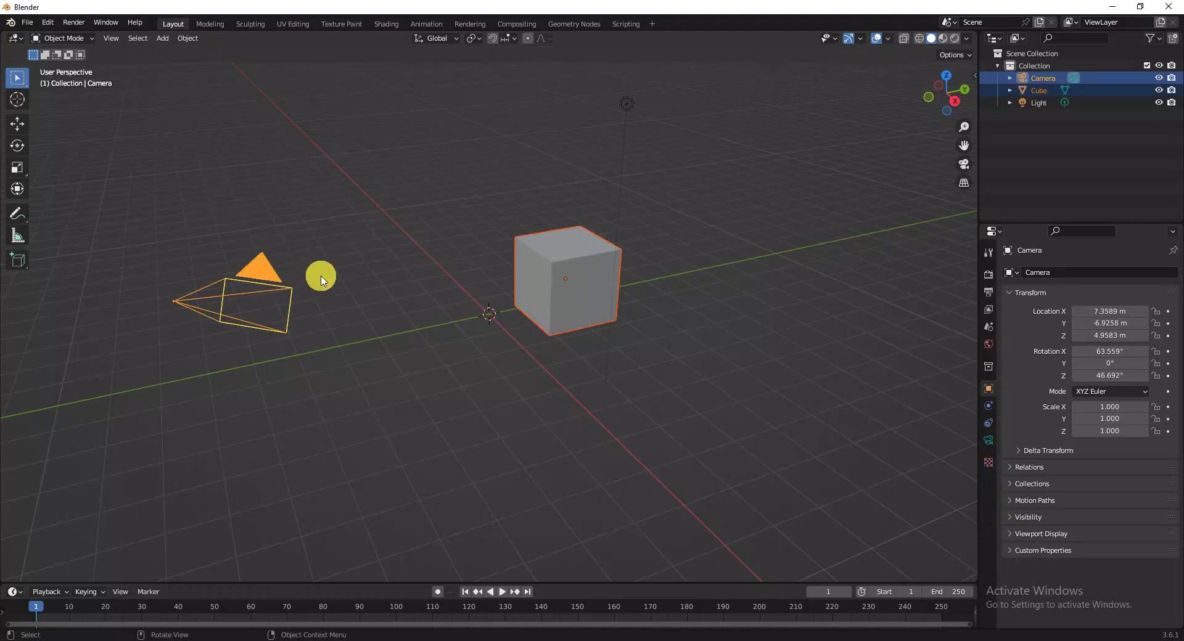
{"action": "key", "text": "g"}
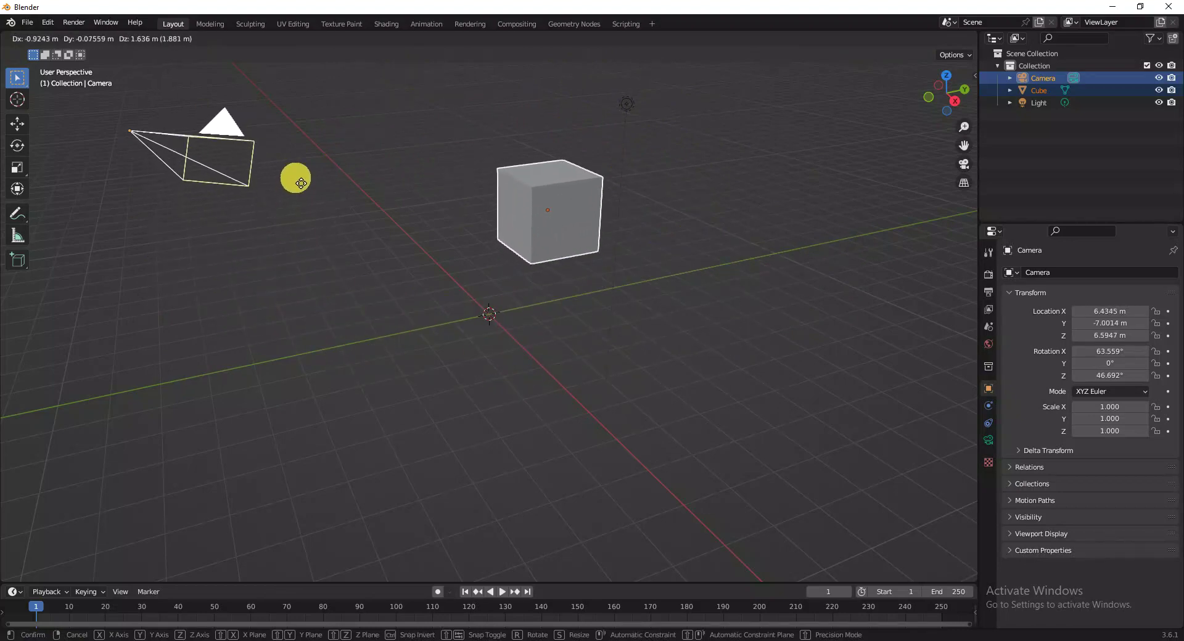
{"action": "right_click", "coordinate": [301, 183]}
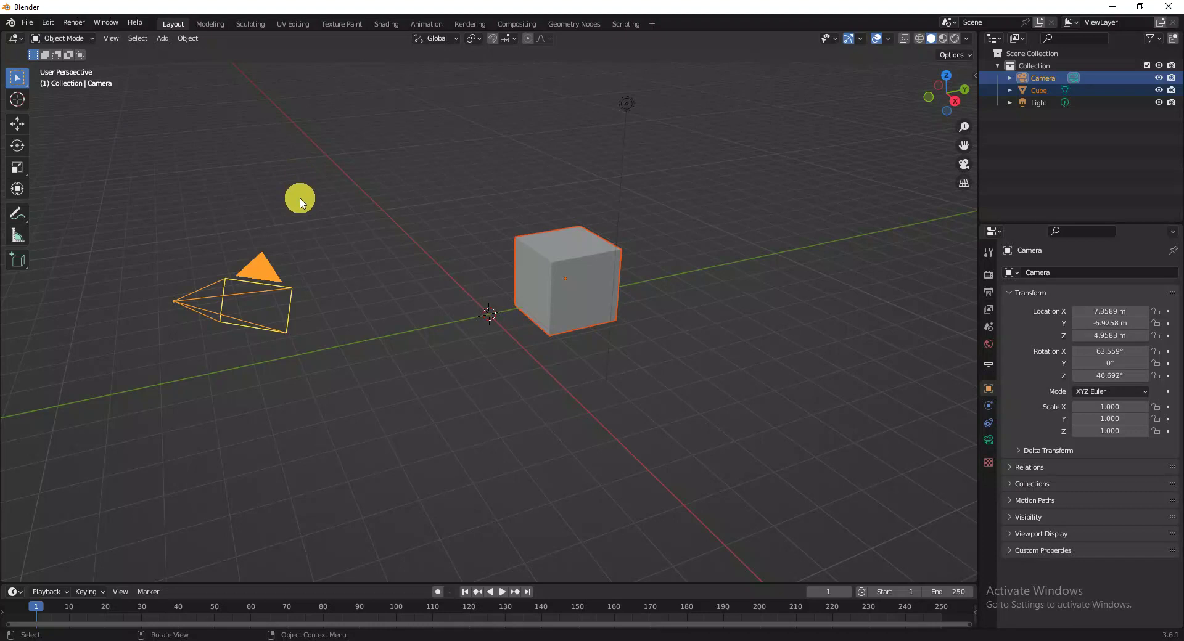
{"action": "left_click", "coordinate": [302, 204]}
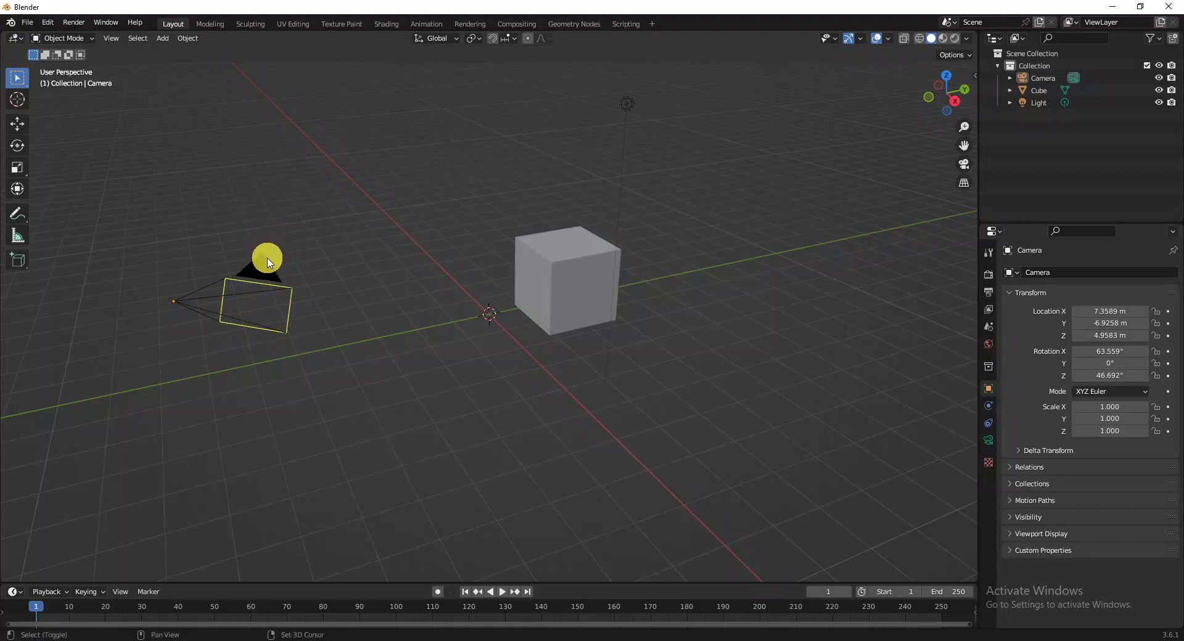
Select the cube and camera and move them together to the left.
{"action": "left_click", "coordinate": [551, 264]}
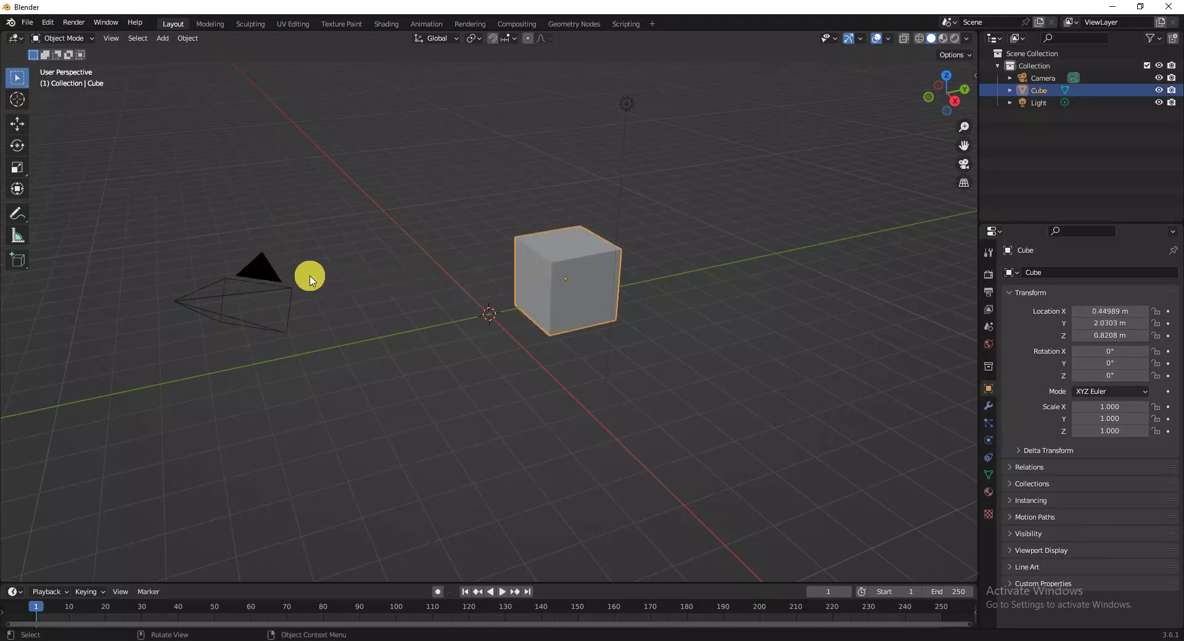
{"action": "left_click", "coordinate": [261, 265], "text": "shift"}
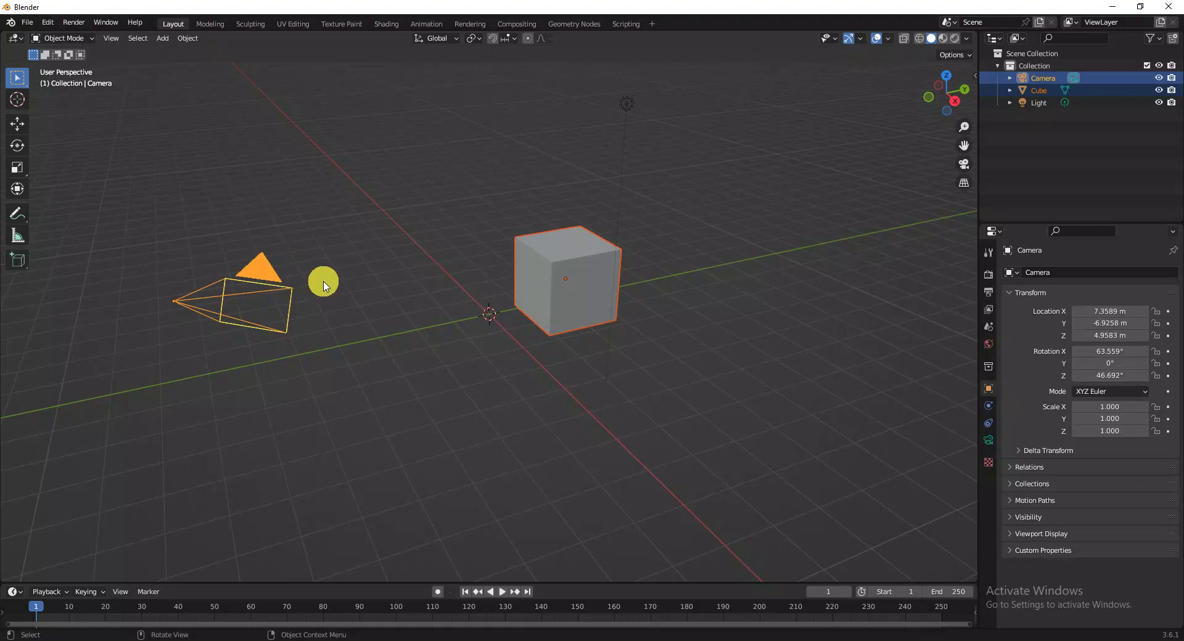
{"action": "key", "text": "g"}
{"action": "left_click_drag", "start_coordinate": [638, 231], "coordinate": [296, 207]}
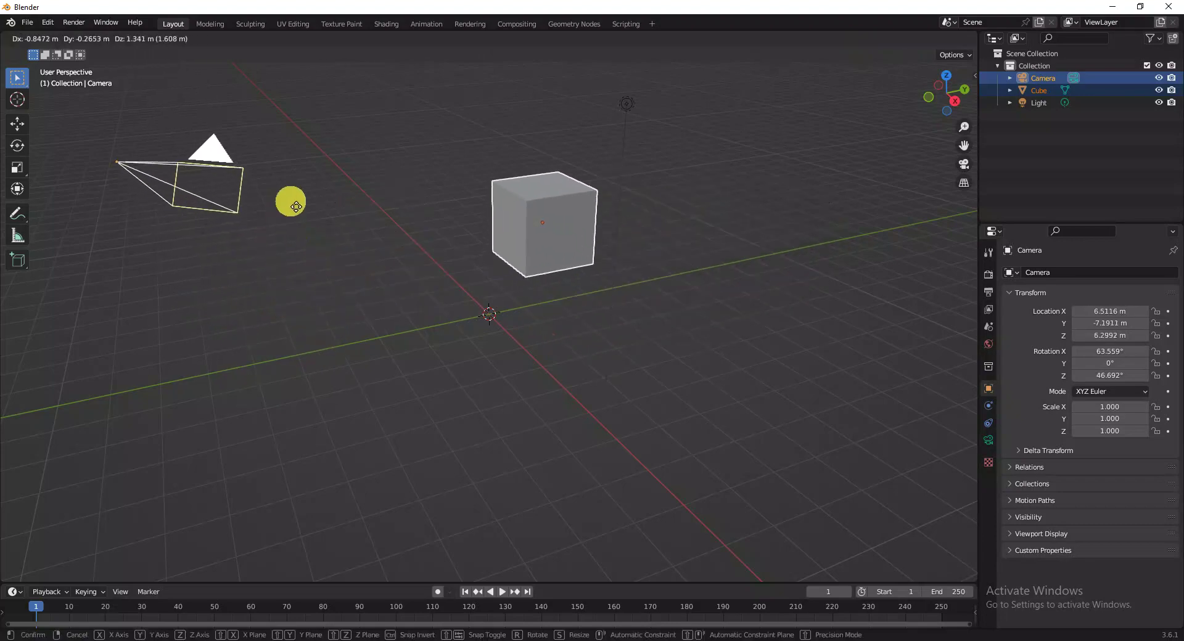
{"action": "left_click", "coordinate": [291, 201]}
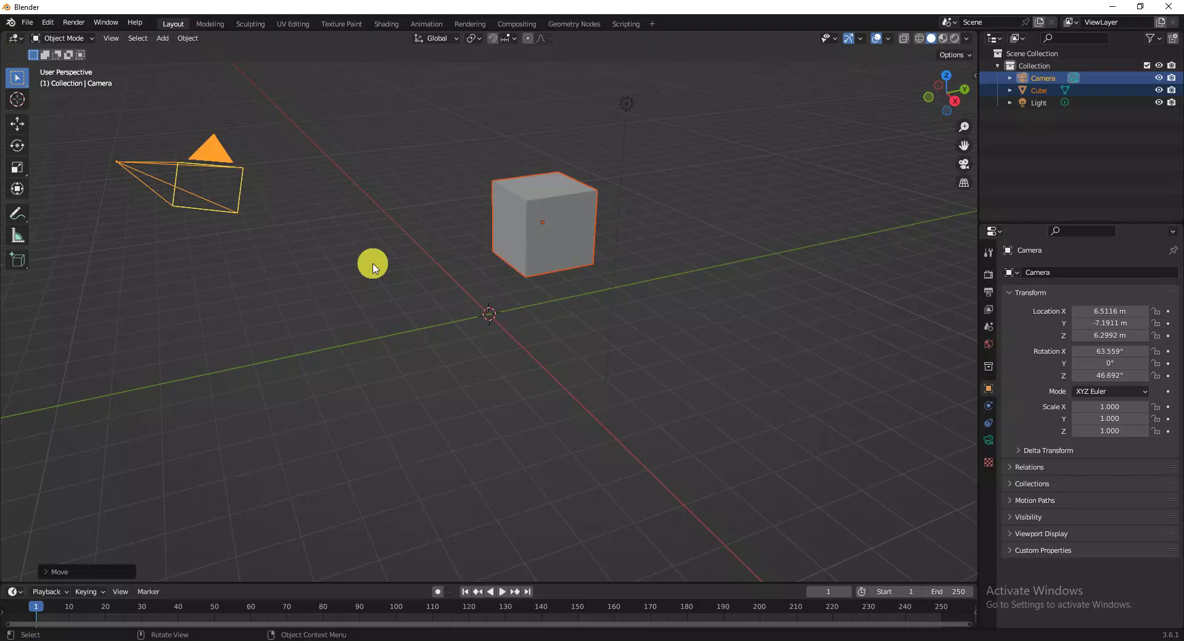
Deselect the camera and cube, then select all and deselect all twice with A and Alt+A.
{"action": "left_click", "coordinate": [383, 242]}
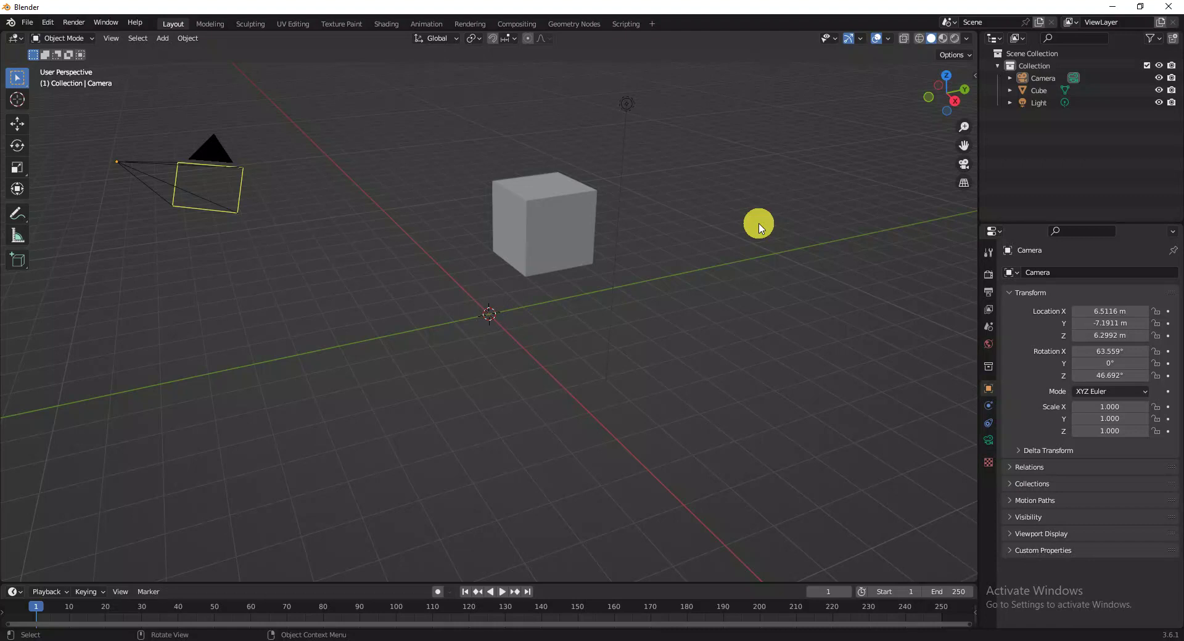
{"action": "key", "text": "a"}
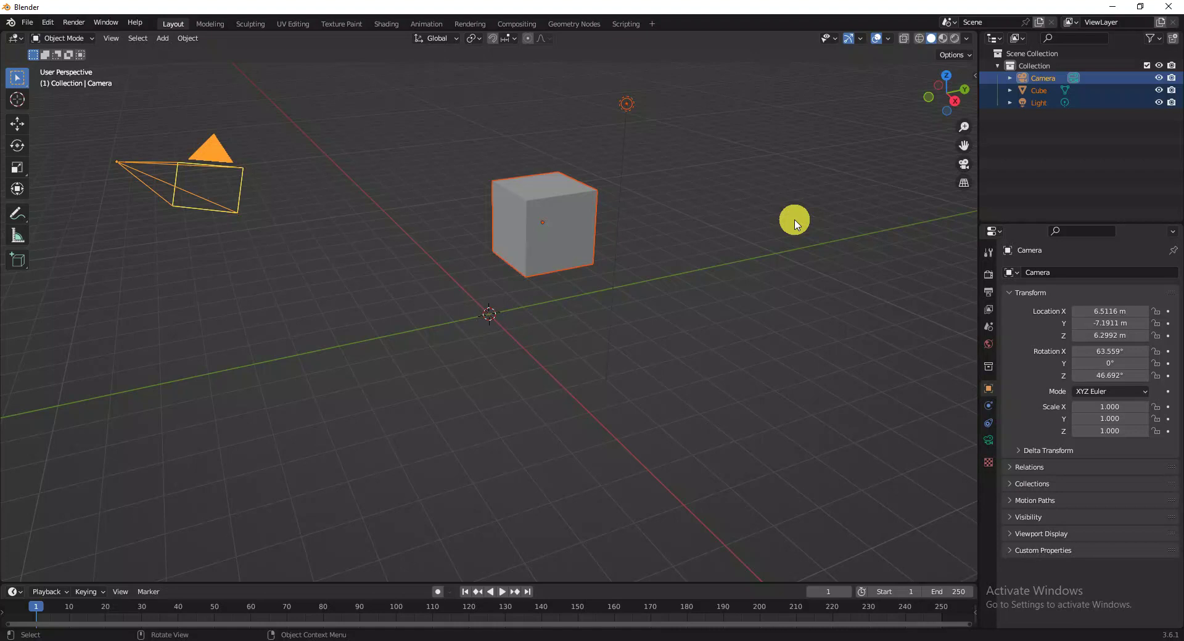
{"action": "key", "text": "alt"}
{"action": "key", "text": "alt+a"}
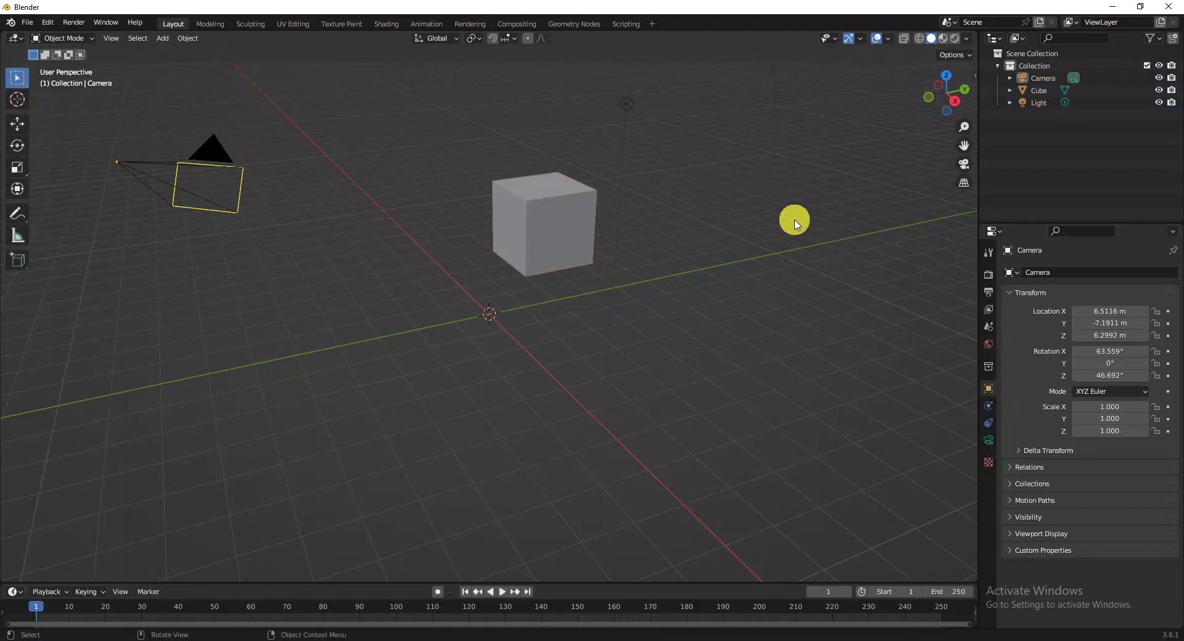
{"action": "key", "text": "a"}
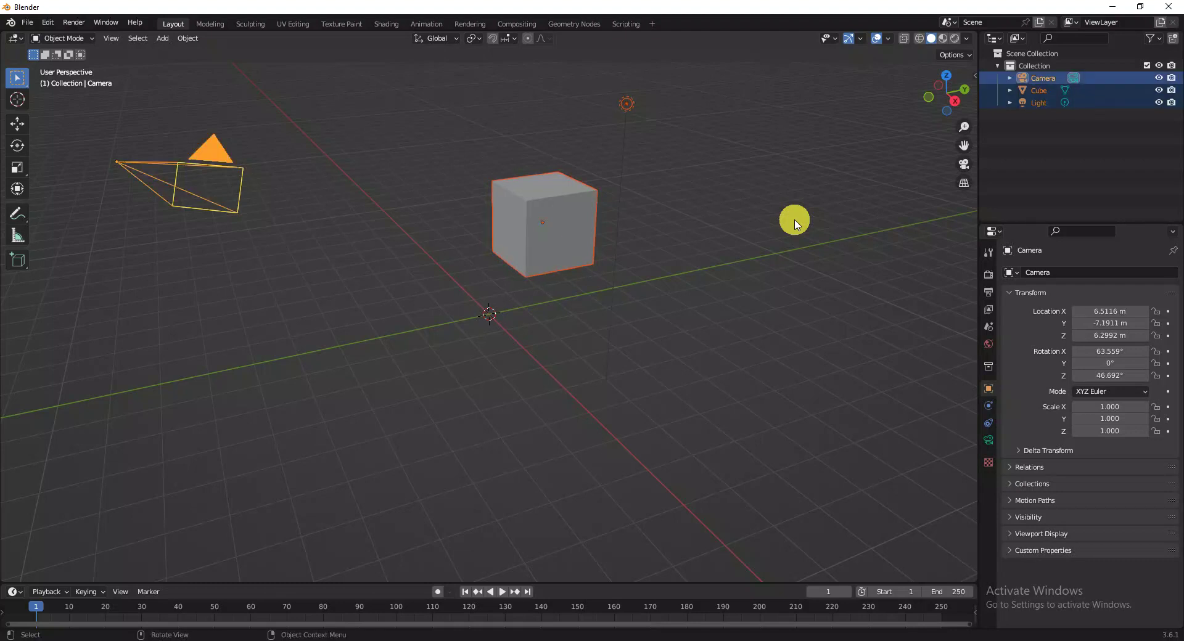
{"action": "key", "text": "alt"}
{"action": "key", "text": "alt+a"}
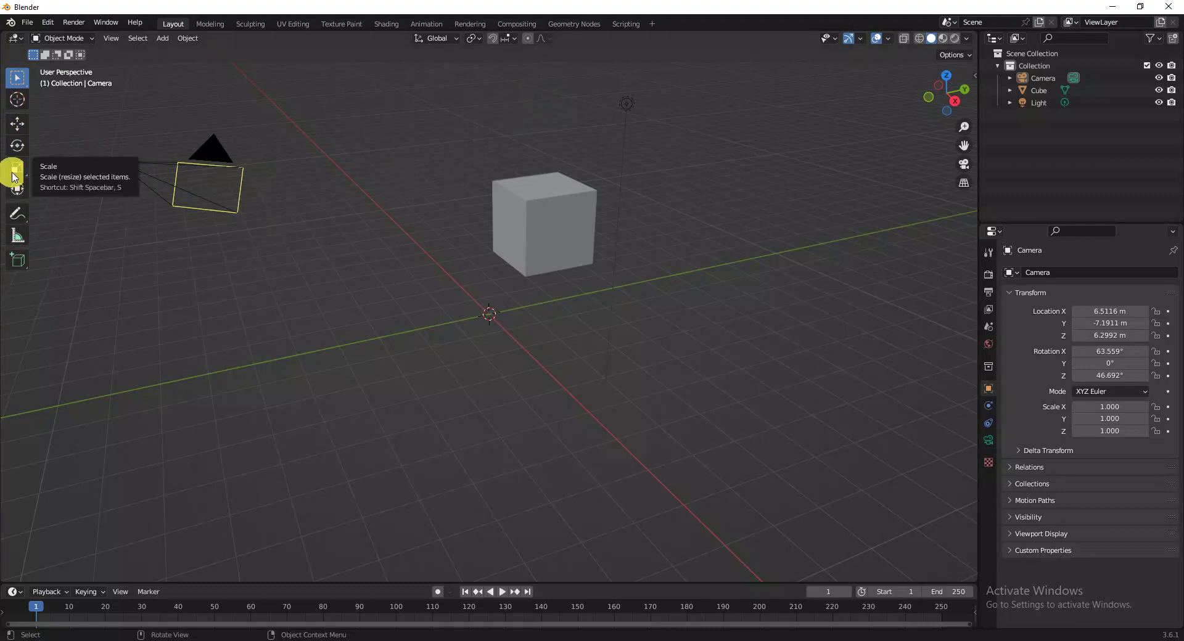
Toggle the toolbar off and on, then box-select the camera, cube and light together.
{"action": "key", "text": "t"}
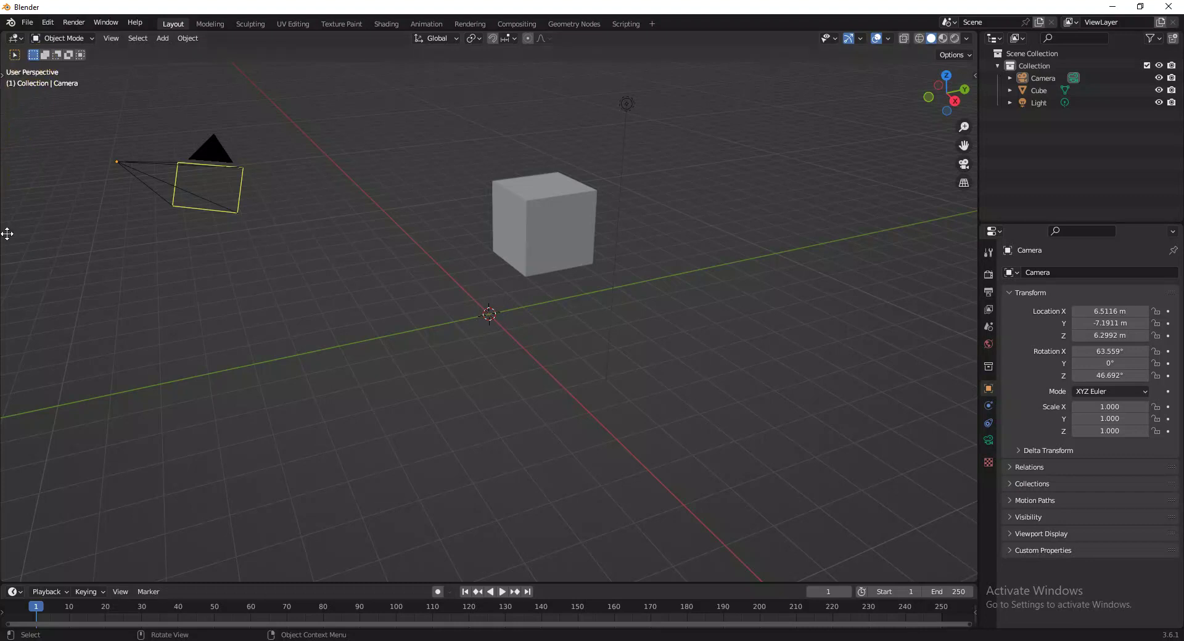
{"action": "key", "text": "t"}
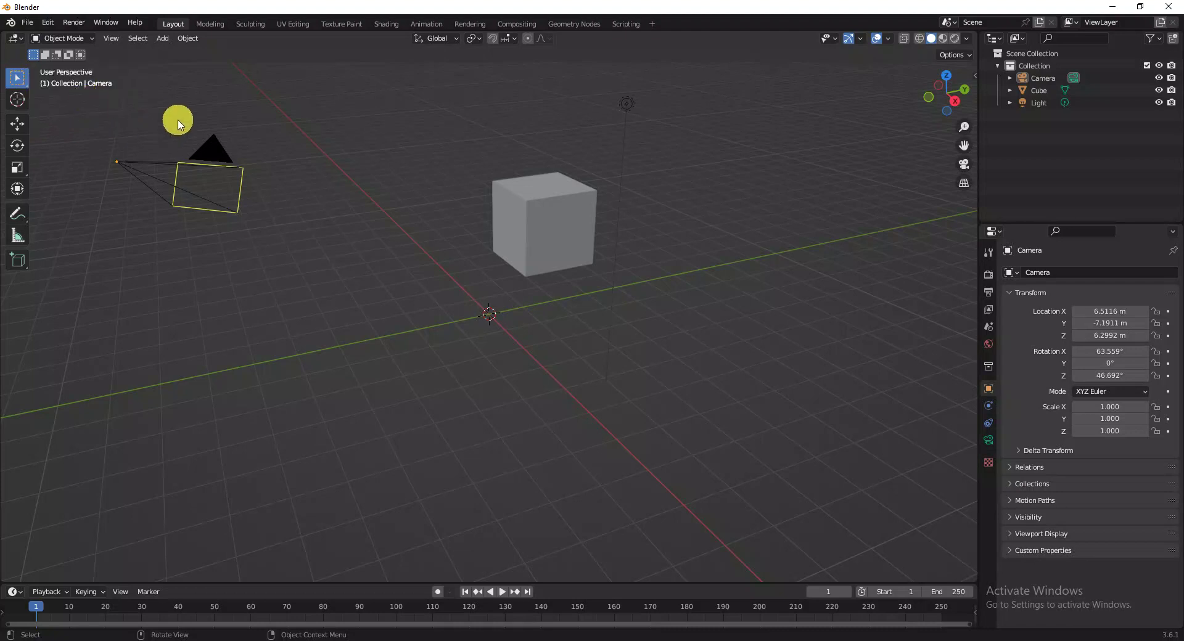
{"action": "left_click_drag", "start_coordinate": [175, 72], "coordinate": [408, 203]}
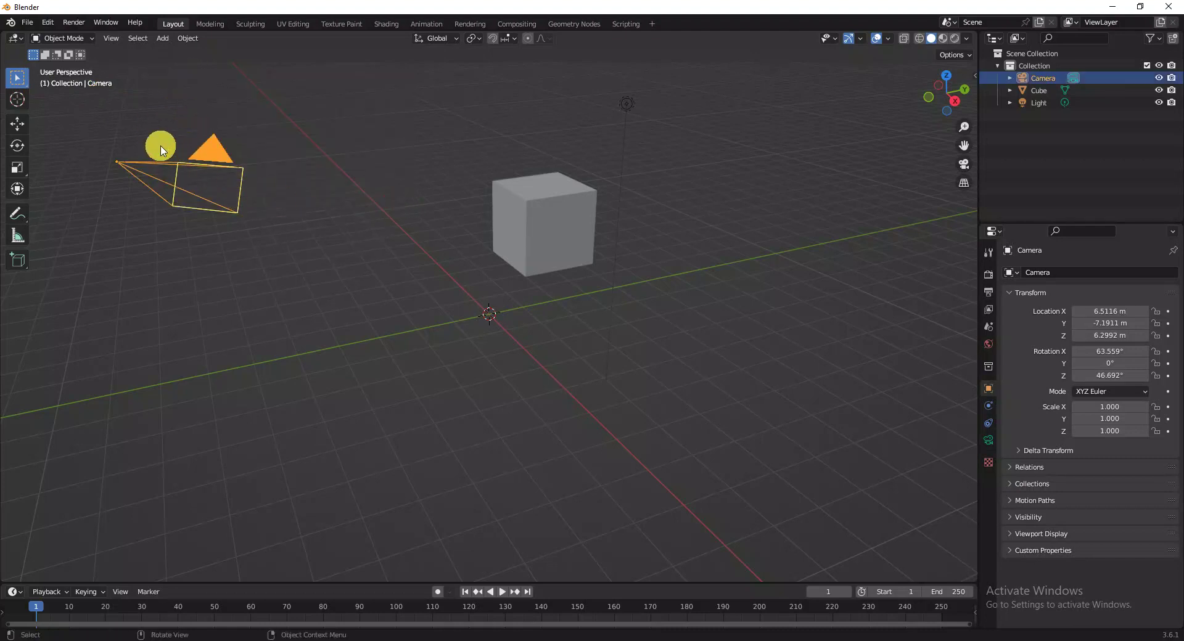
{"action": "left_click_drag", "start_coordinate": [473, 99], "coordinate": [555, 245]}
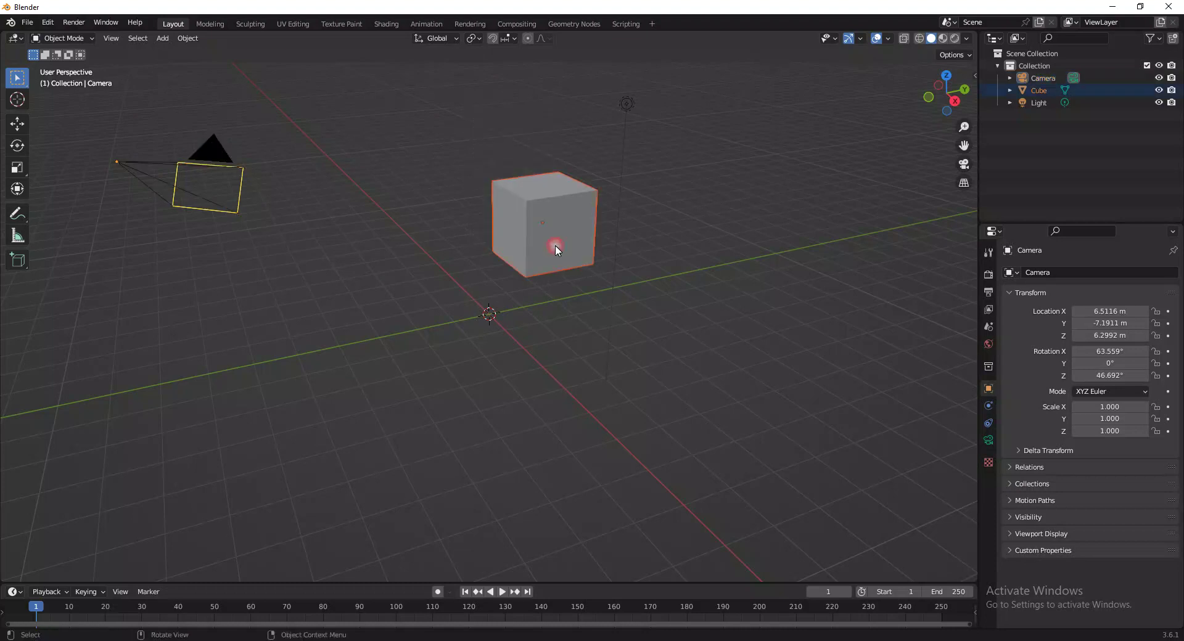
{"action": "left_click_drag", "start_coordinate": [500, 69], "coordinate": [639, 230]}
{"action": "left_click_drag", "start_coordinate": [165, 75], "coordinate": [731, 387]}
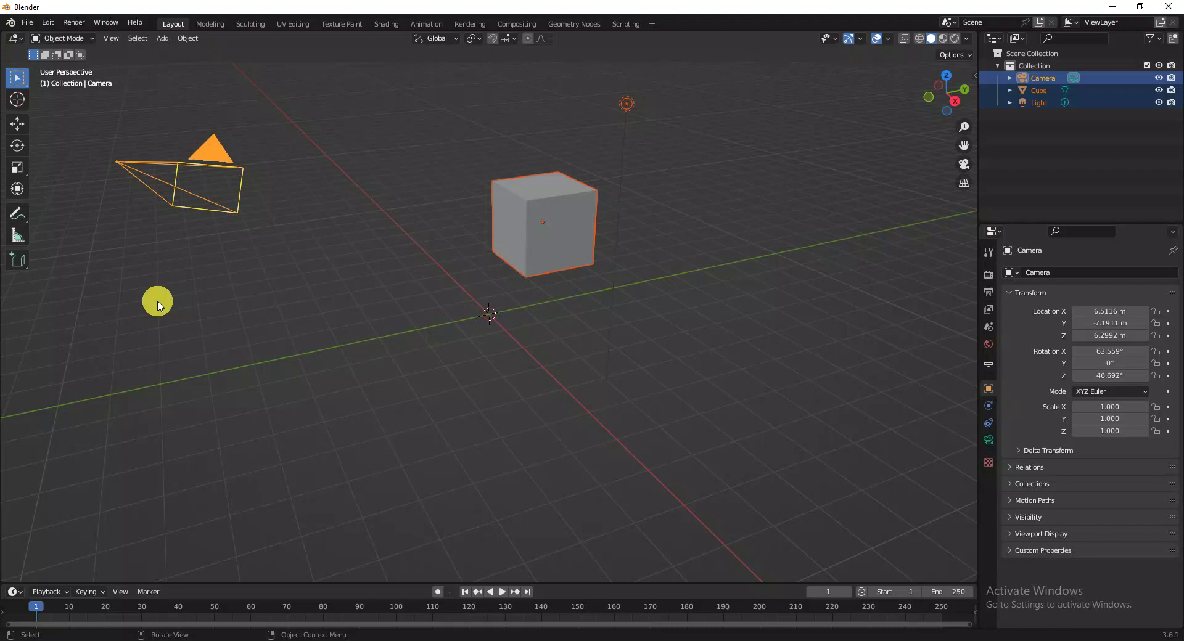
Toggle the camera out of and back into the selection.
{"action": "left_click", "coordinate": [265, 277], "text": "shift"}
{"action": "left_click", "coordinate": [240, 213], "text": "shift"}
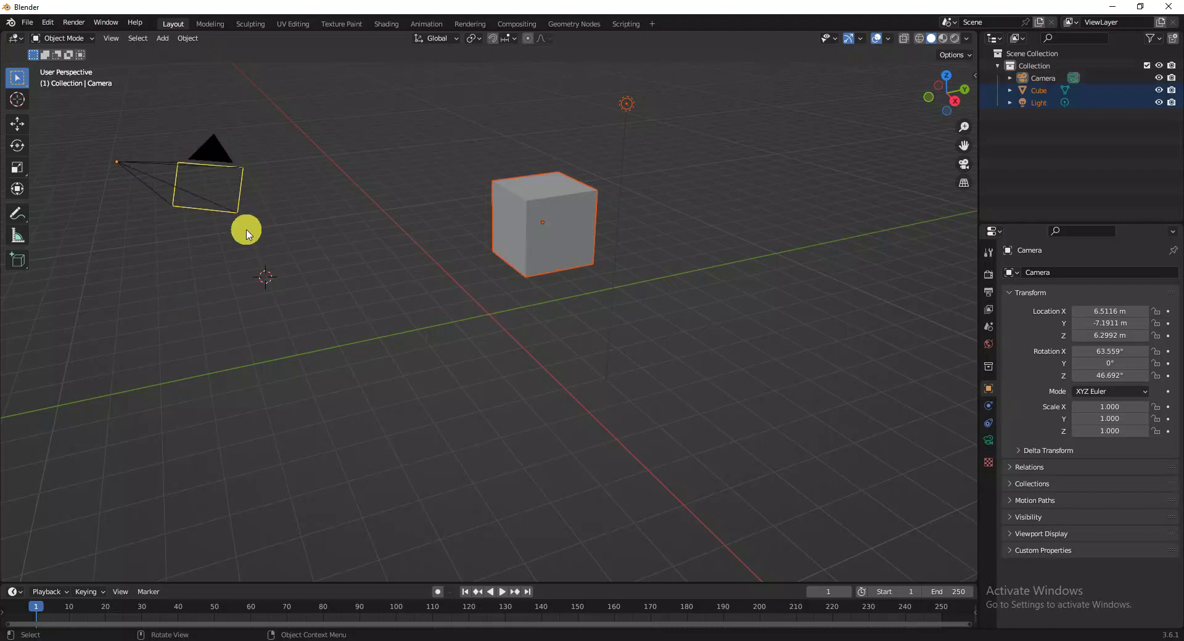
{"action": "left_click", "coordinate": [246, 234], "text": "shift"}
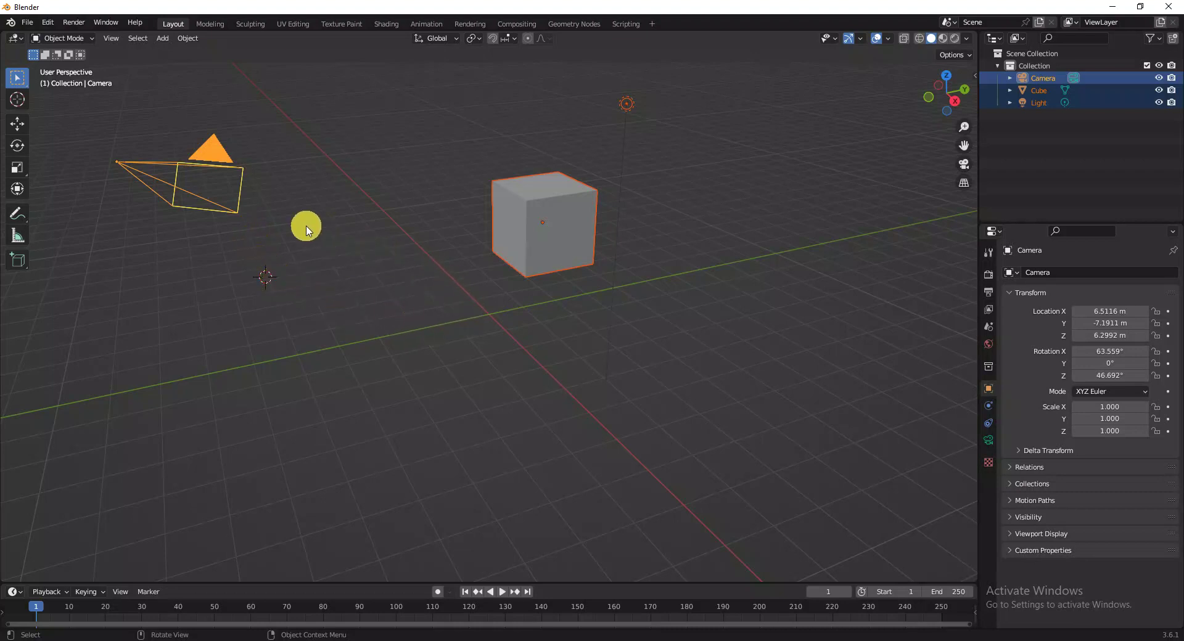
Box-select everything, box-deselect the camera, and switch to front orthographic view.
{"action": "left_click_drag", "start_coordinate": [144, 63], "coordinate": [675, 398]}
{"action": "left_click_drag", "start_coordinate": [69, 110], "coordinate": [284, 239]}
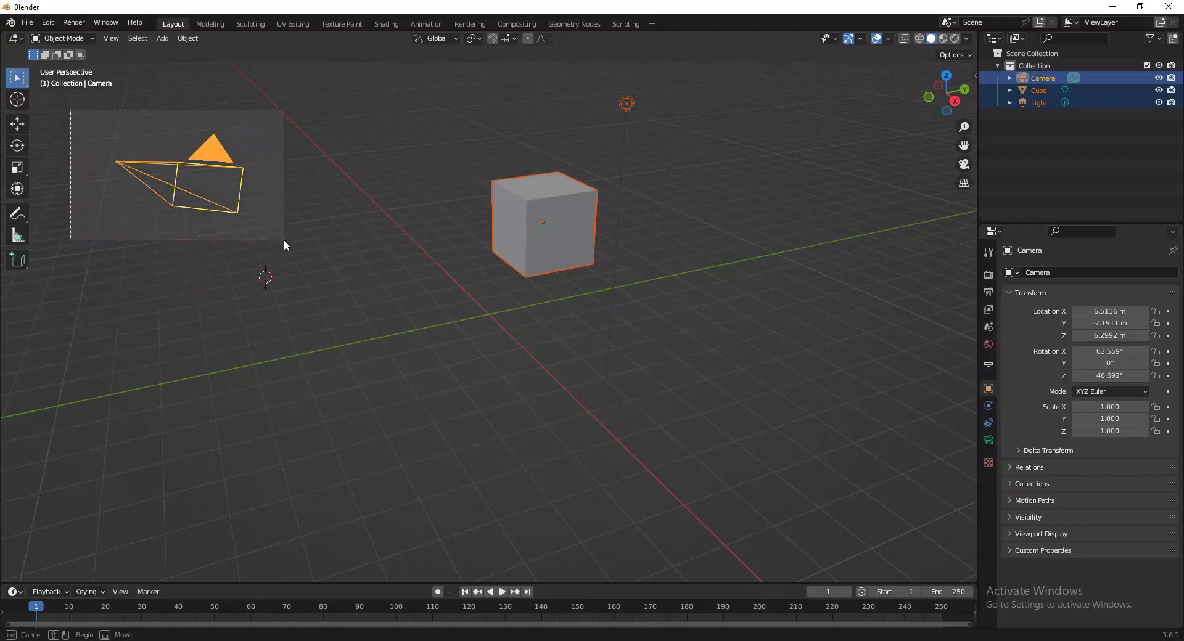
{"action": "left_click_drag", "start_coordinate": [284, 239], "coordinate": [284, 240], "text": "ctrl"}
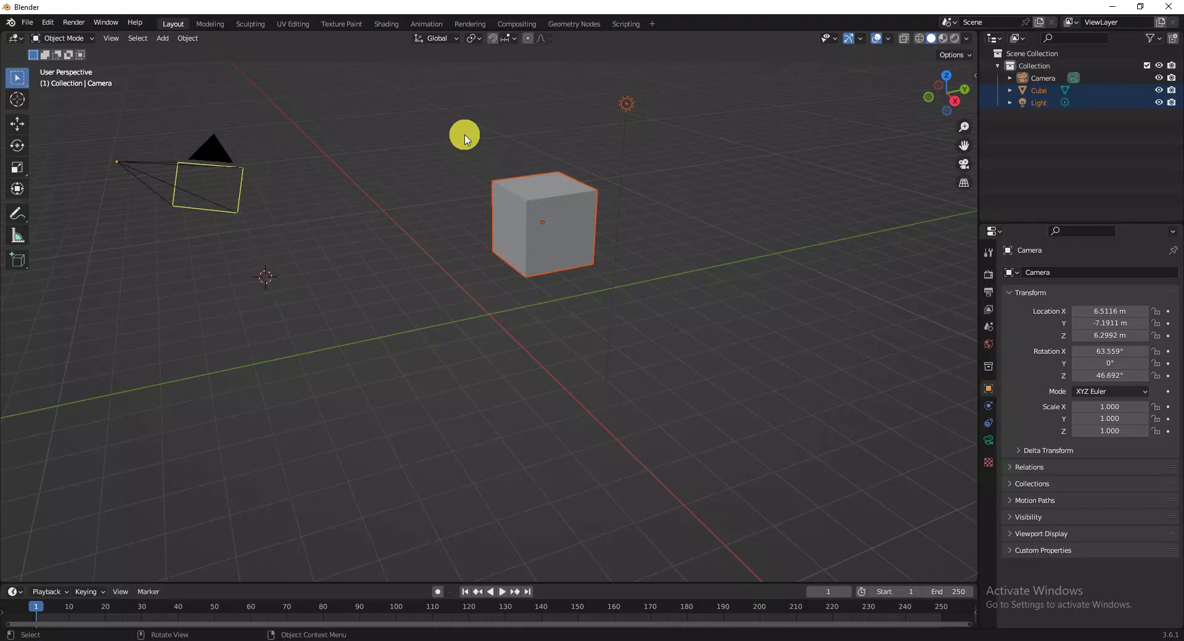
{"action": "key", "text": "KP_1"}
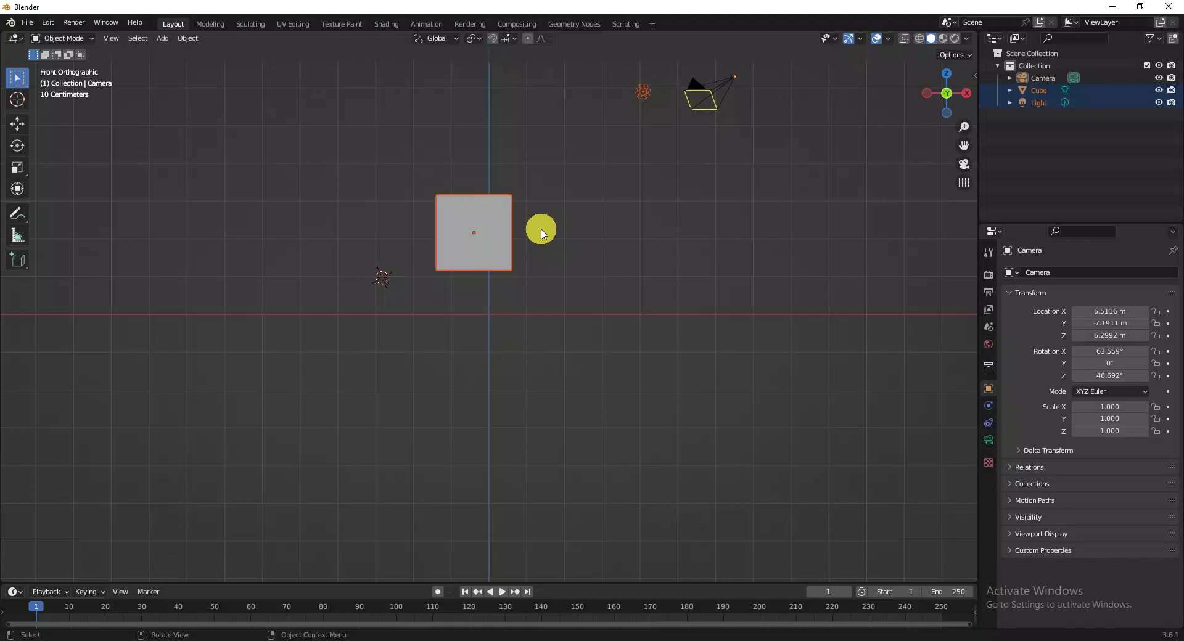
In front view, rotate the cube and light together about 77°, tilting the cube.
{"action": "middle_click_drag", "start_coordinate": [541, 233], "coordinate": [521, 288]}
{"action": "key", "text": "KP_1"}
{"action": "key", "text": "r"}
{"action": "left_click", "coordinate": [506, 231]}
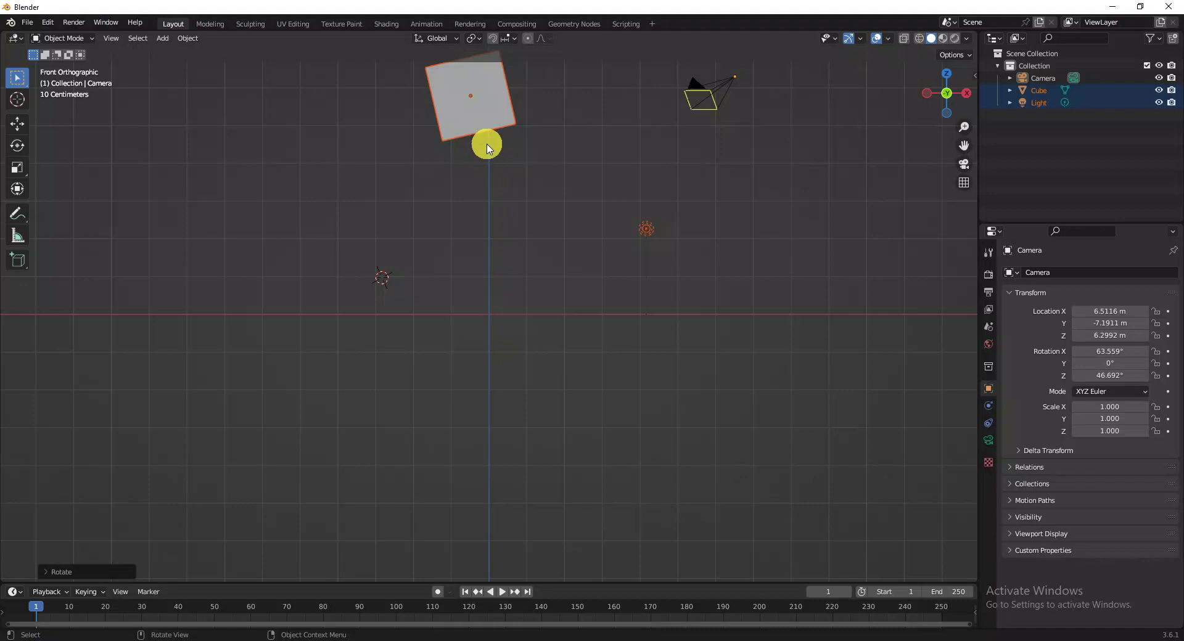
Trackball-rotate the cube and light so a corner faces front, then shrink them slightly.
{"action": "key", "text": "r"}
{"action": "key", "text": "r"}
{"action": "left_click", "coordinate": [546, 194]}
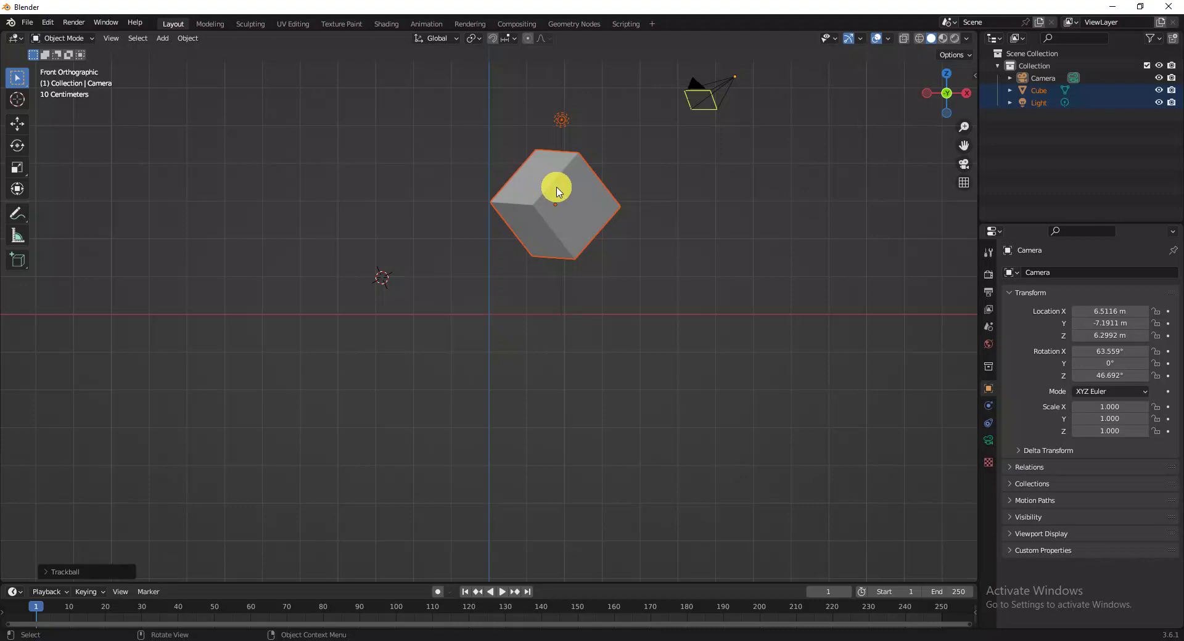
{"action": "key", "text": "s"}
{"action": "left_click", "coordinate": [572, 157]}
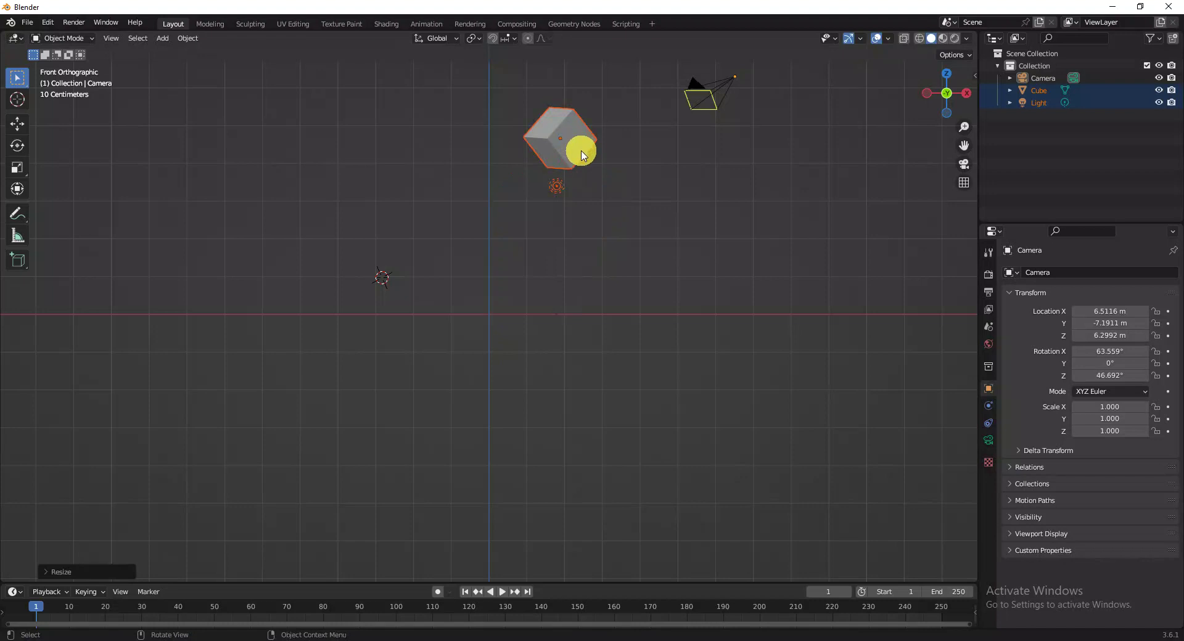
Enlarge the cube and light greatly and move them down across the grid centre.
{"action": "key", "text": "s"}
{"action": "left_click", "coordinate": [648, 299]}
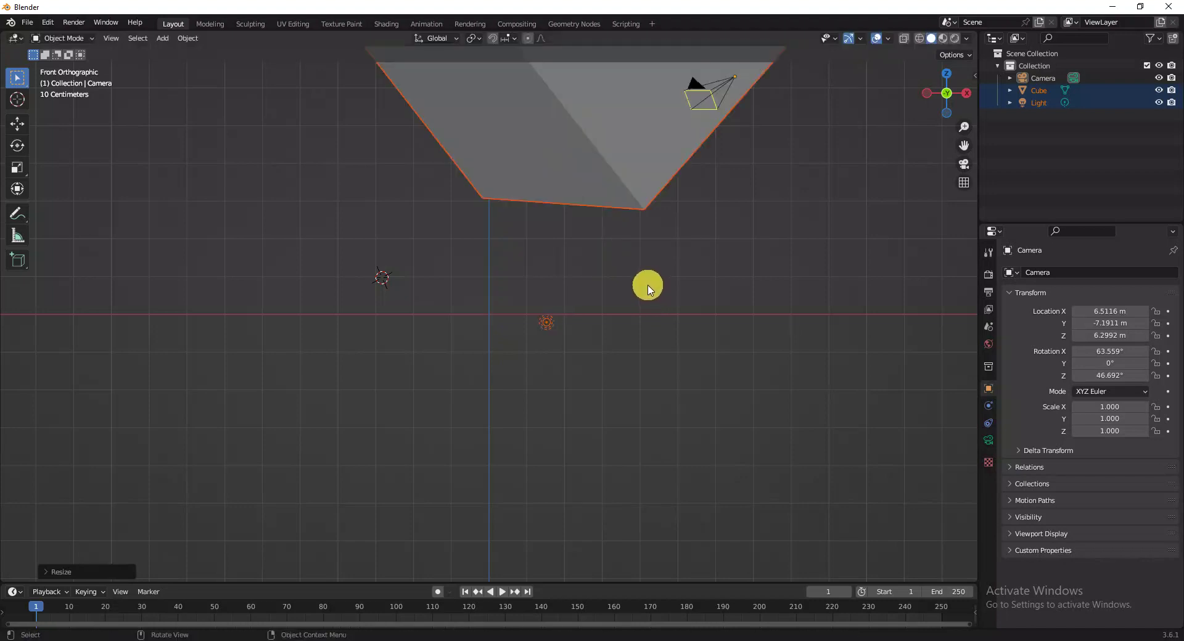
{"action": "key", "text": "g"}
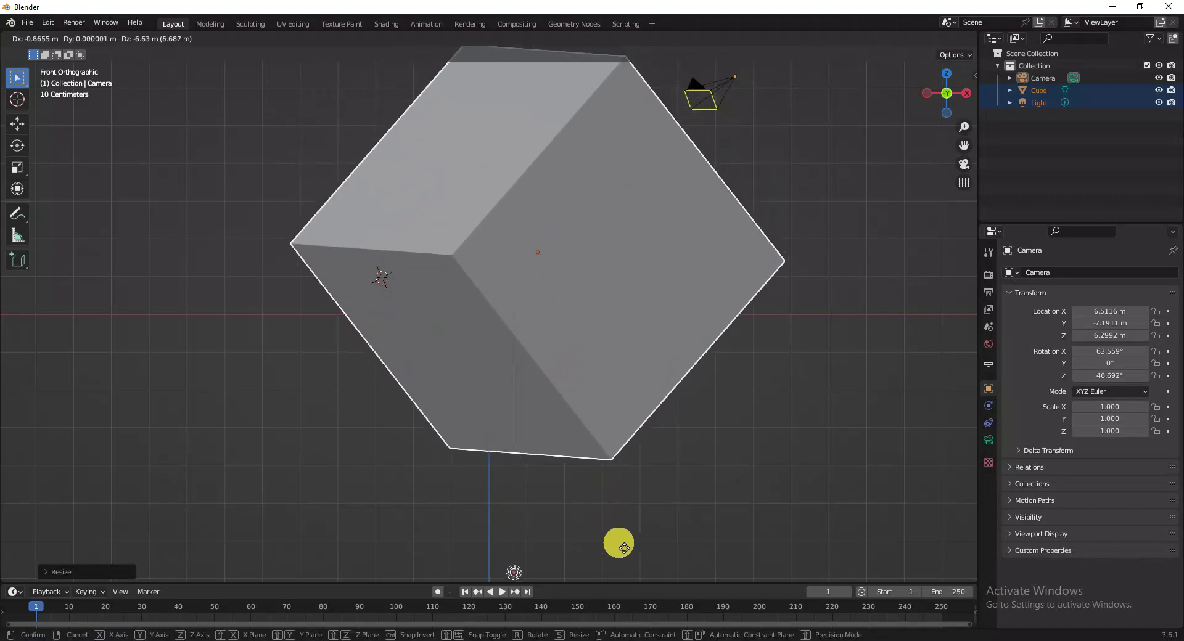
{"action": "left_click", "coordinate": [628, 565]}
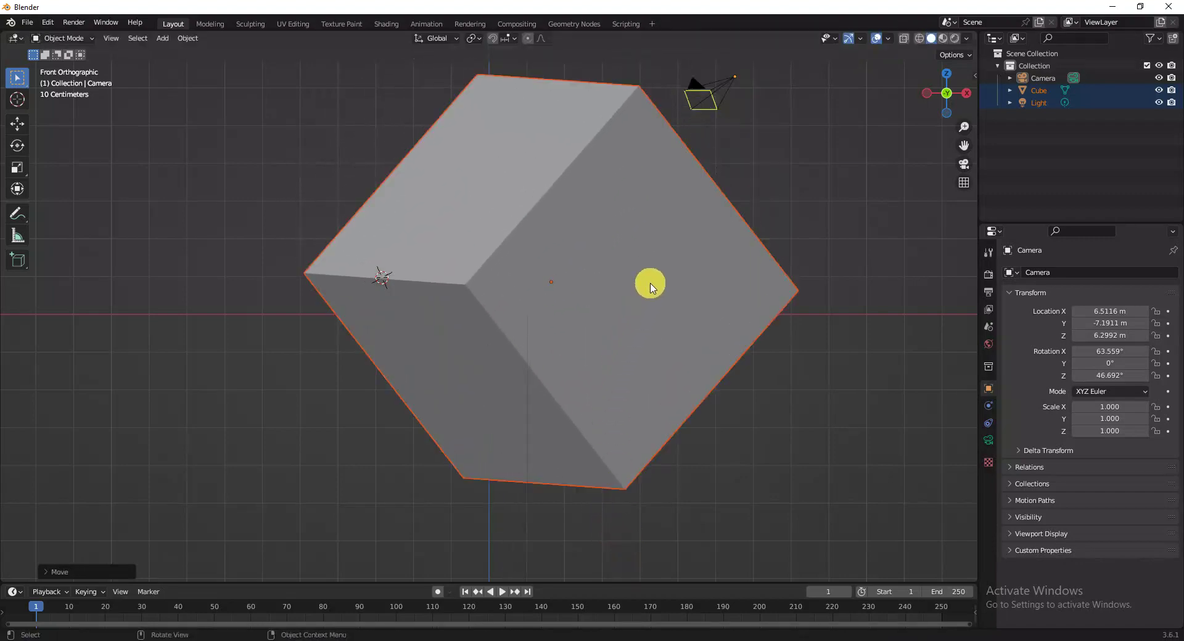